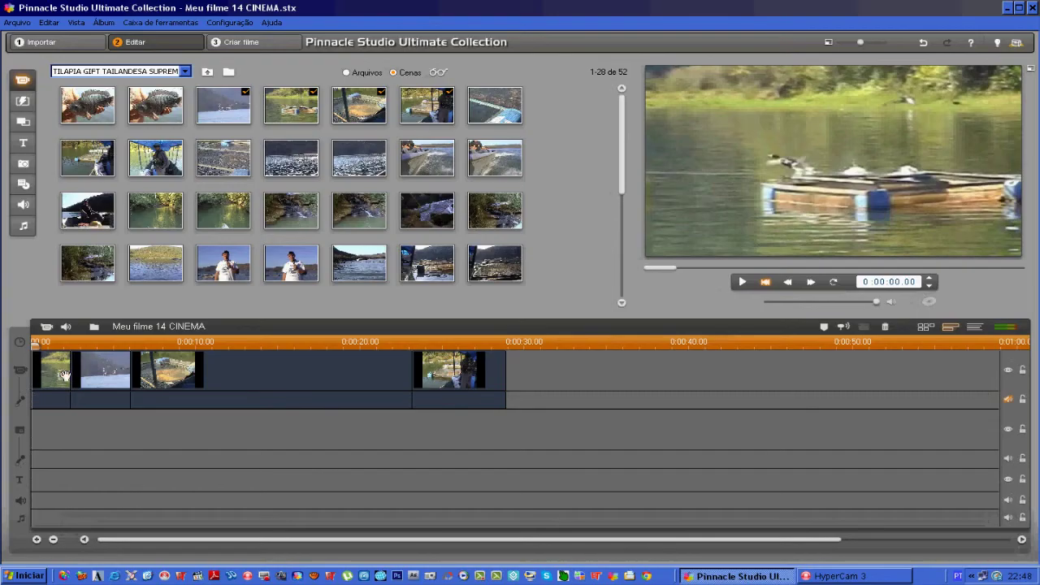
# - Enlarge the preview player slightly
pyautogui.press('a')
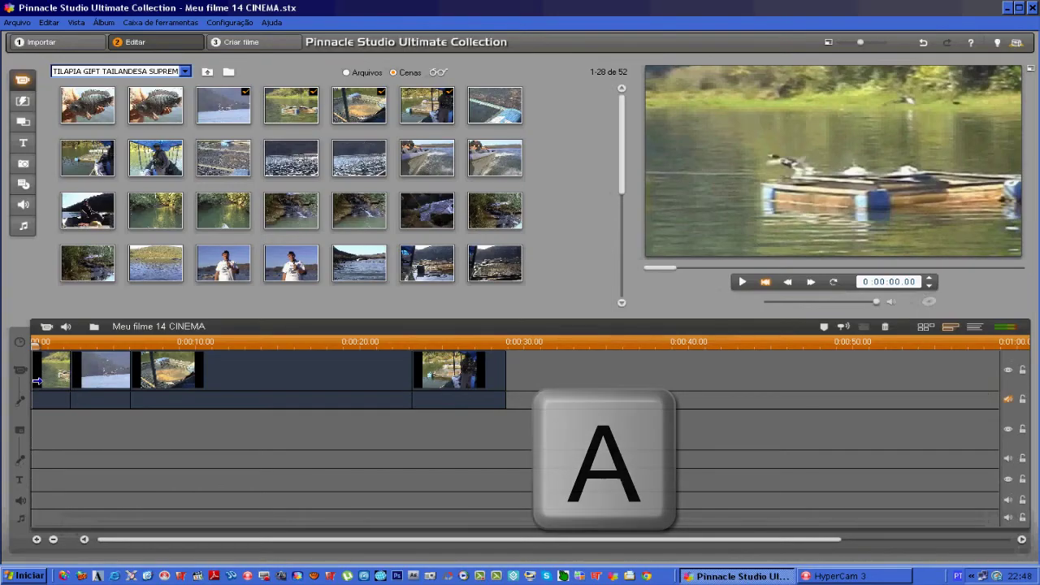
pyautogui.press('s')
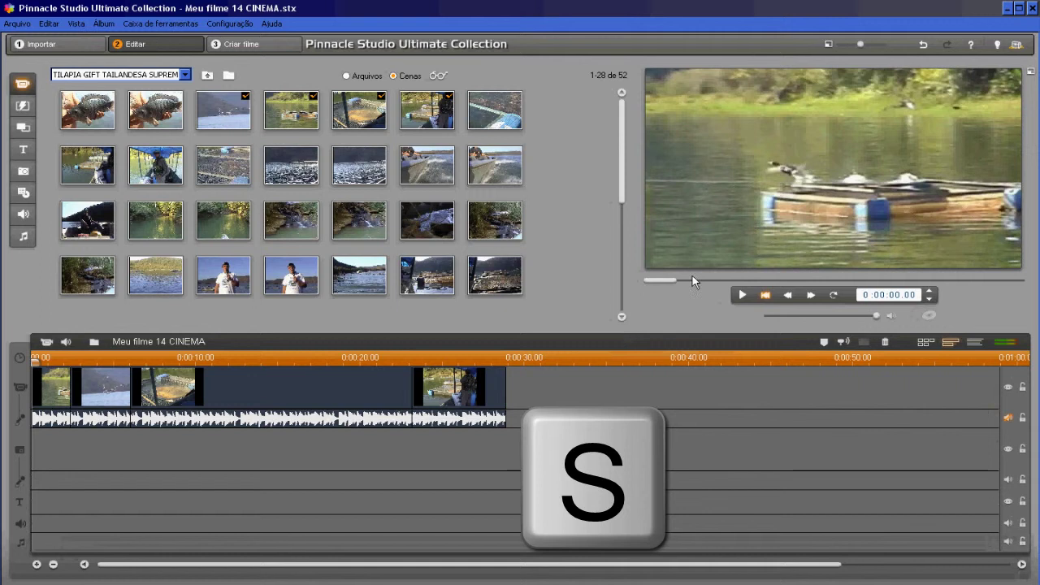
pyautogui.click(869, 46)
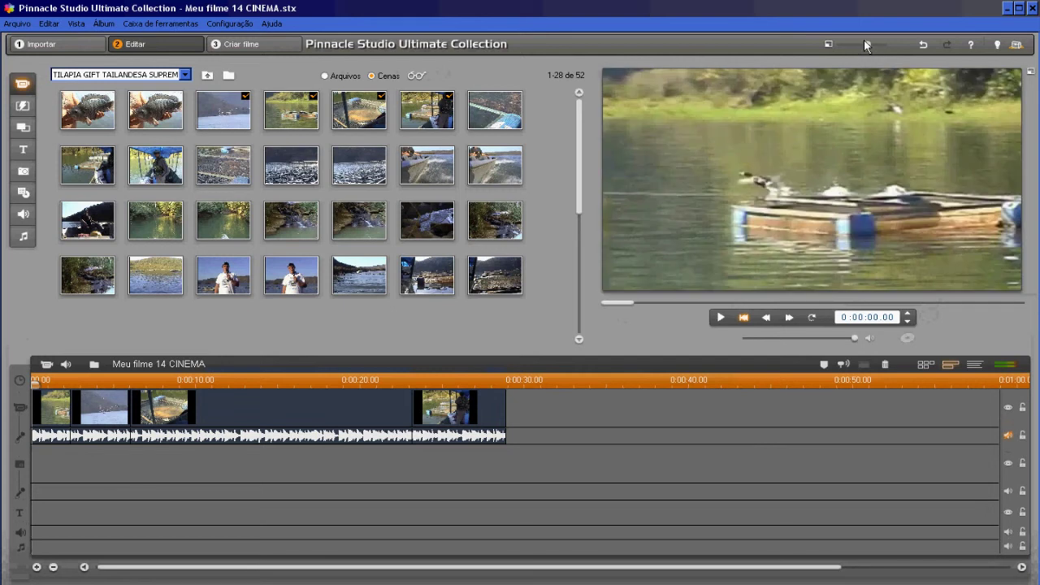
# - Try Padrão NTSC as the format for new projects in the project preferences
pyautogui.click(233, 28)
pyautogui.click(234, 37)
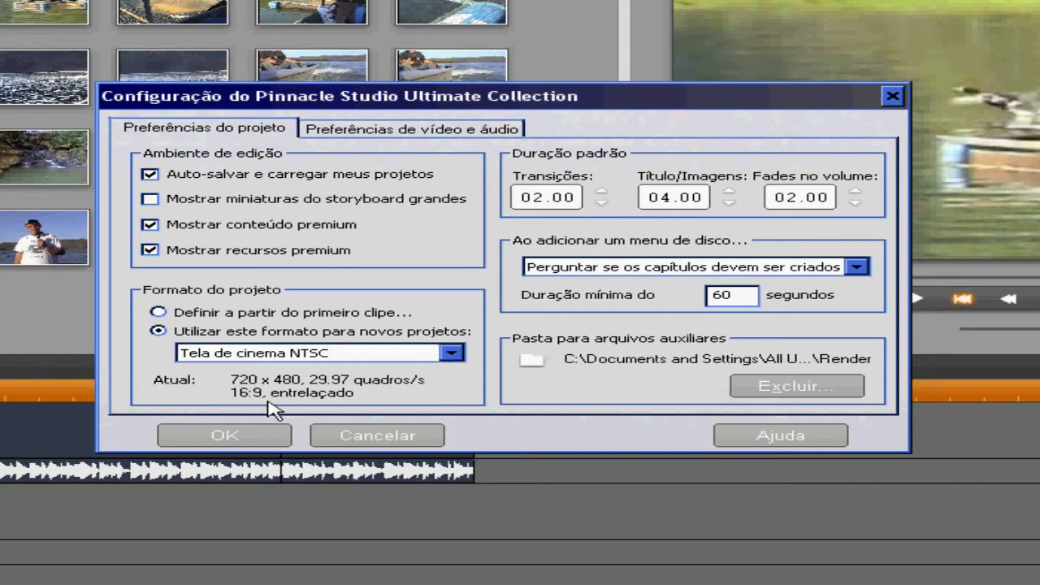
pyautogui.click(444, 353)
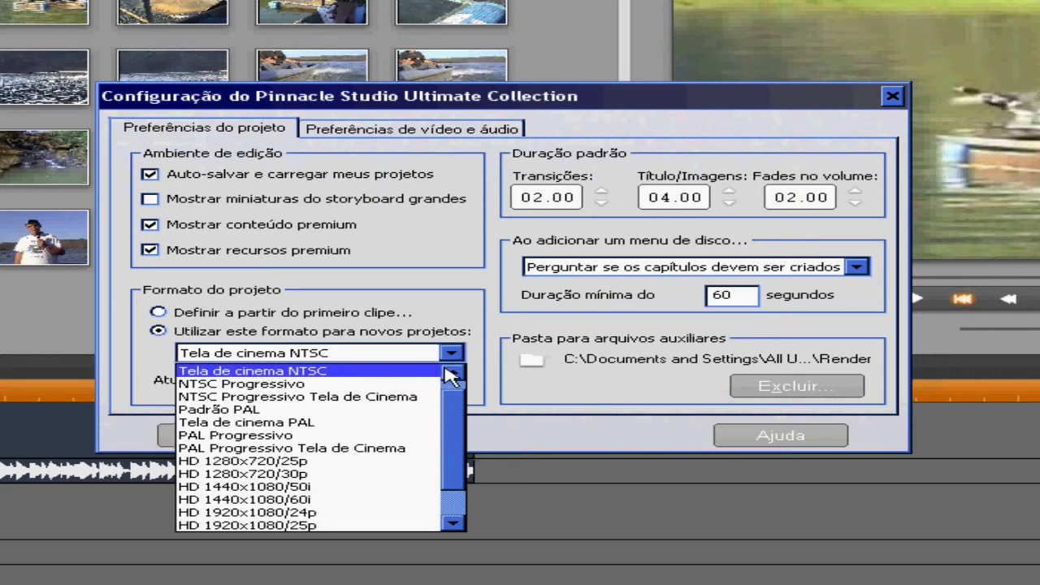
pyautogui.scroll(1, 460, 406)
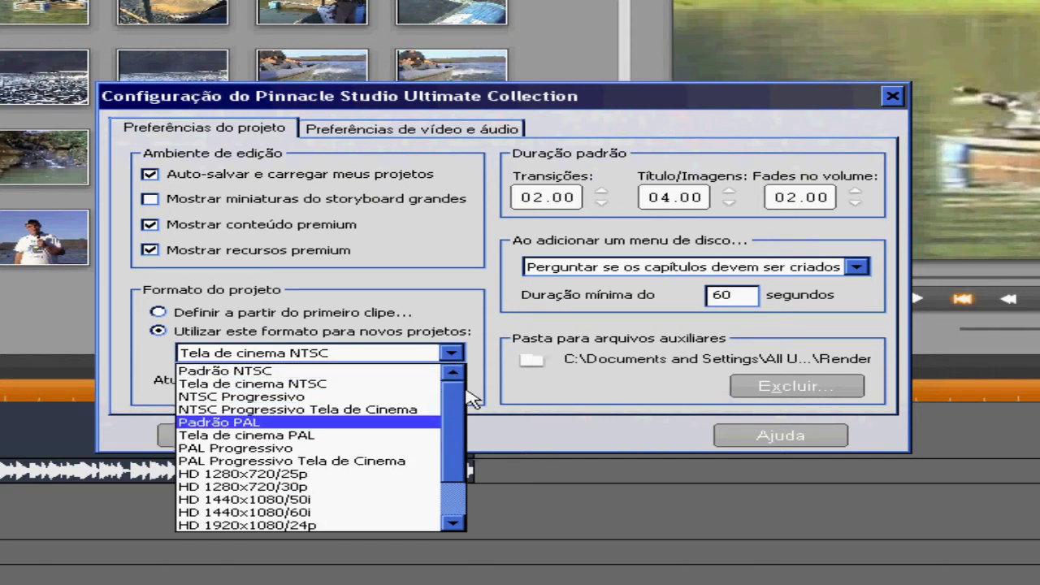
pyautogui.click(280, 372)
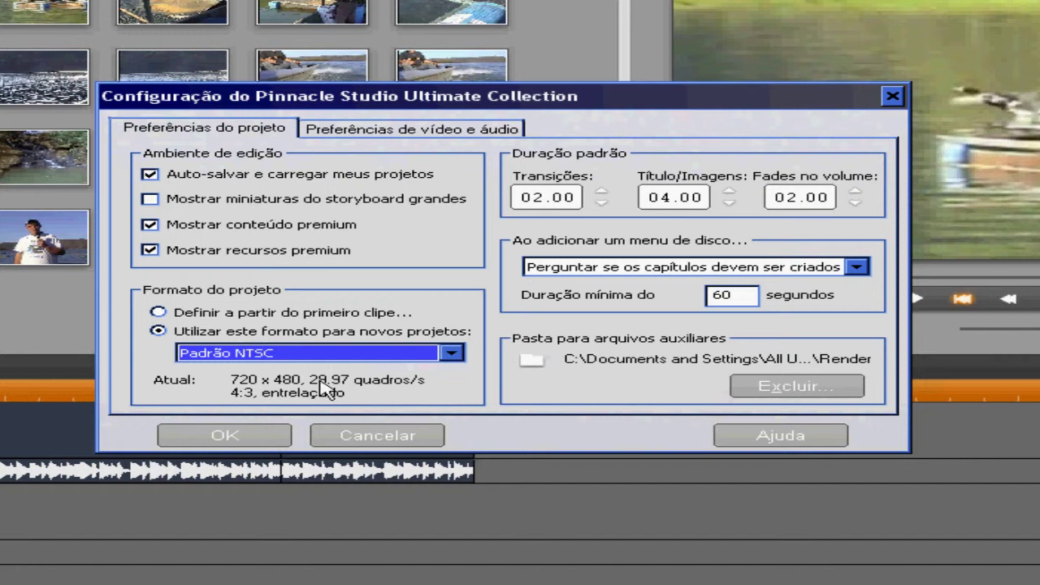
# - Set the format for new projects to Tela de cinema NTSC and confirm the project preferences
pyautogui.click(452, 355)
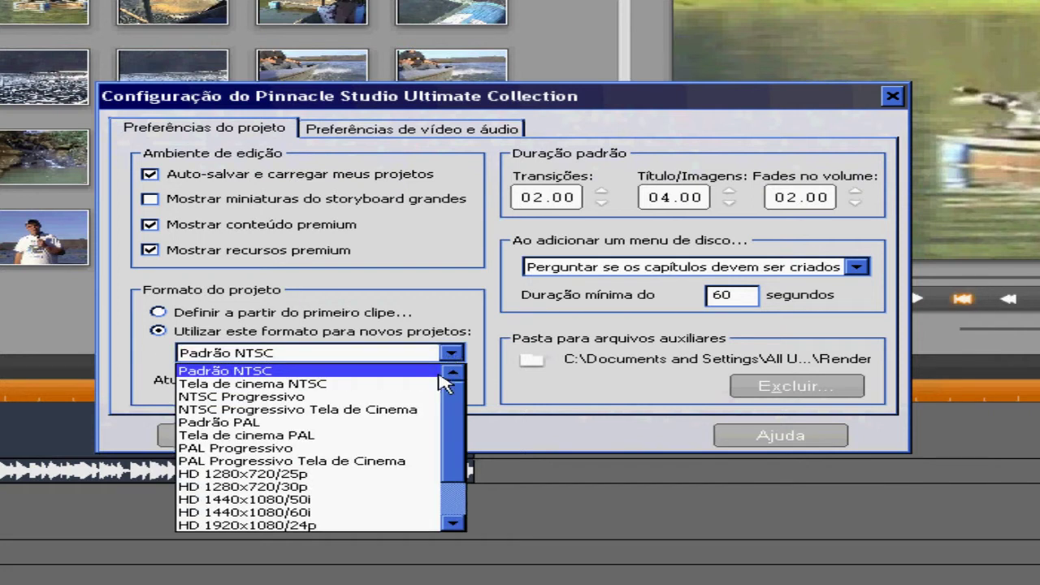
pyautogui.click(358, 390)
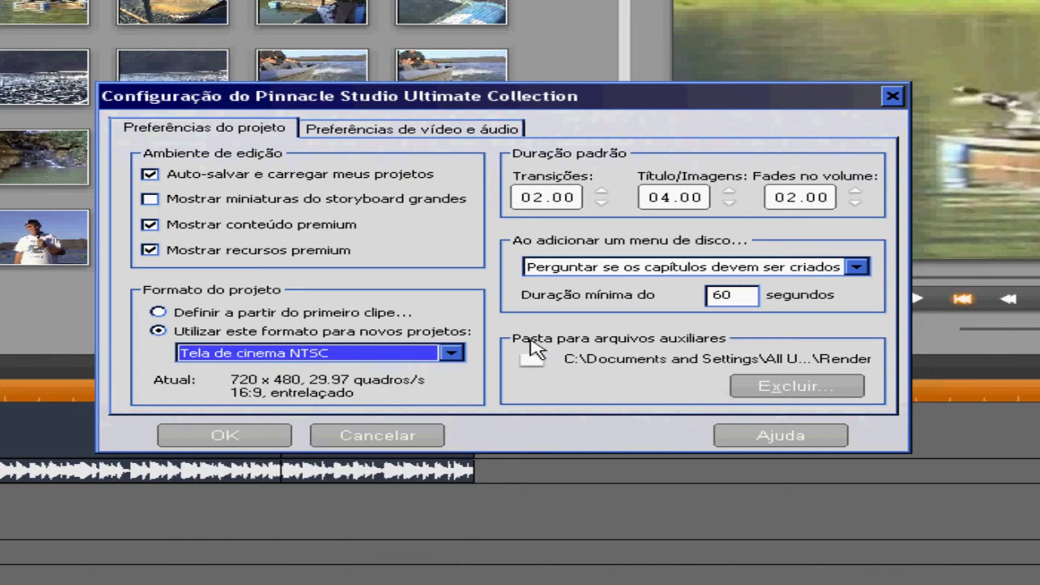
pyautogui.click(215, 437)
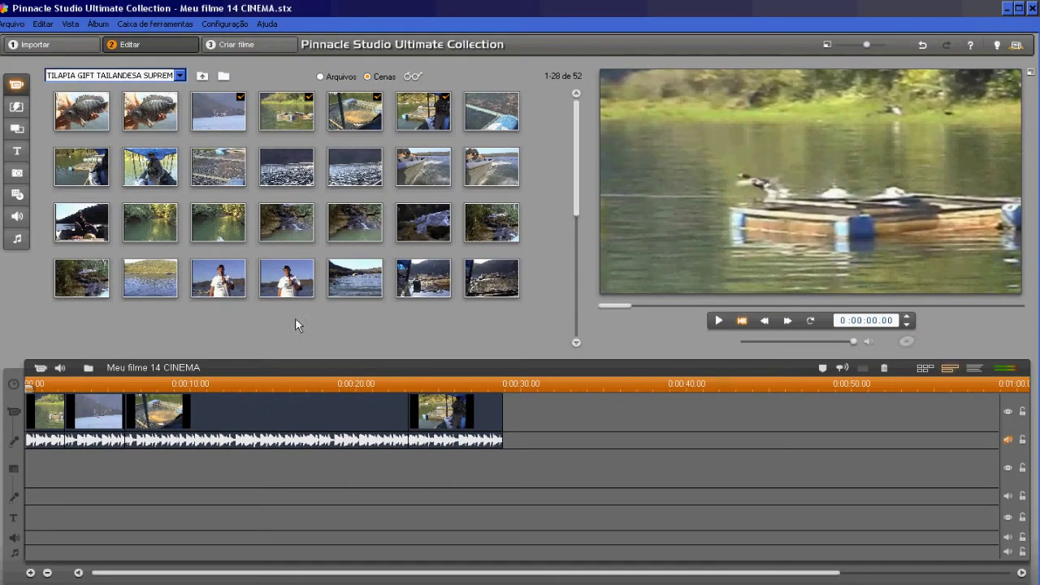
# - Preview the rocky stream scene from the album, enlarge the player, and display the bird-flock clip from the timeline
pyautogui.click(88, 284)
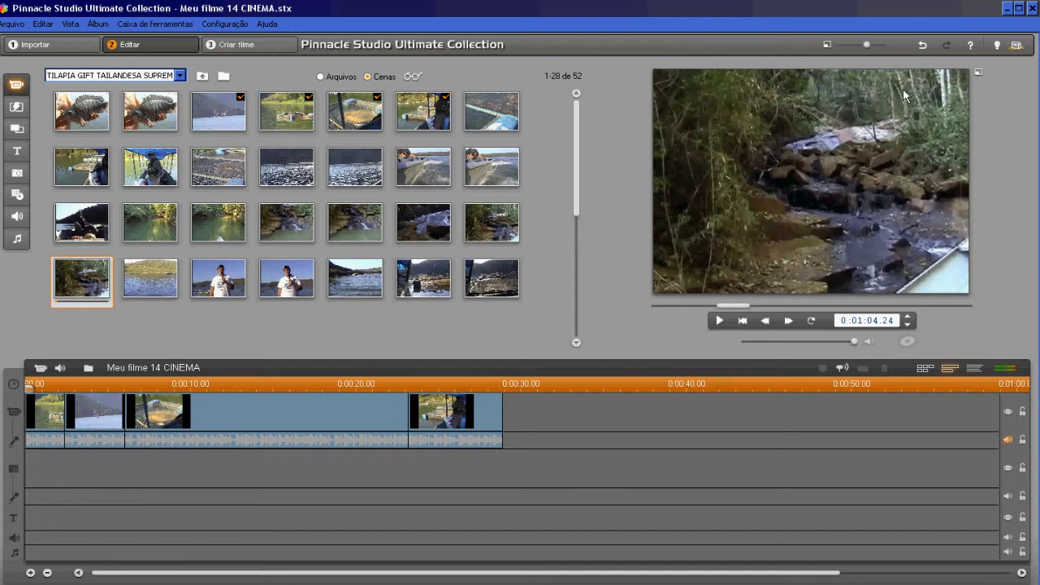
pyautogui.moveTo(844, 45); pyautogui.dragTo(793, 46)
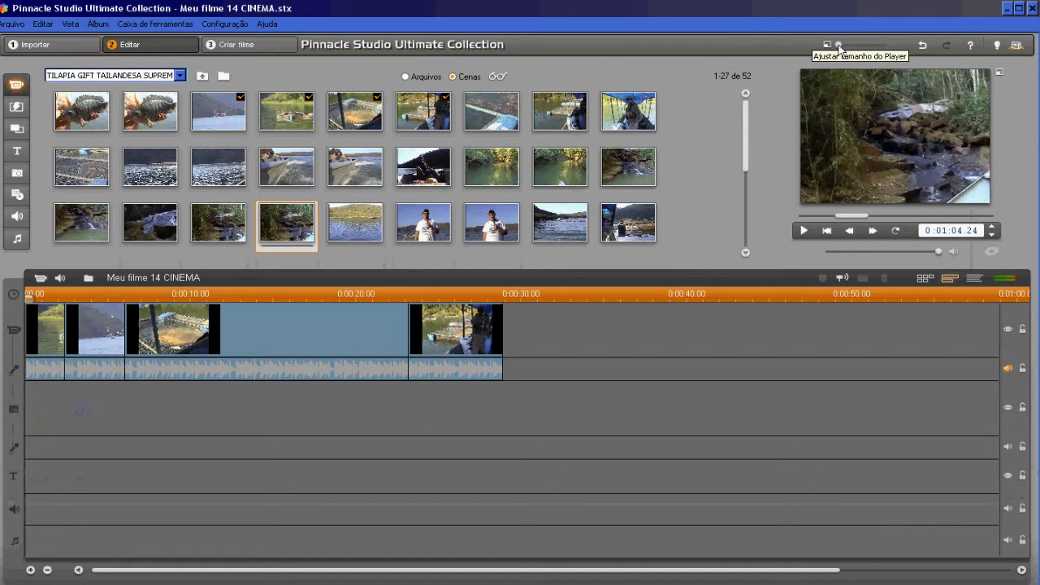
pyautogui.moveTo(840, 47); pyautogui.dragTo(882, 45)
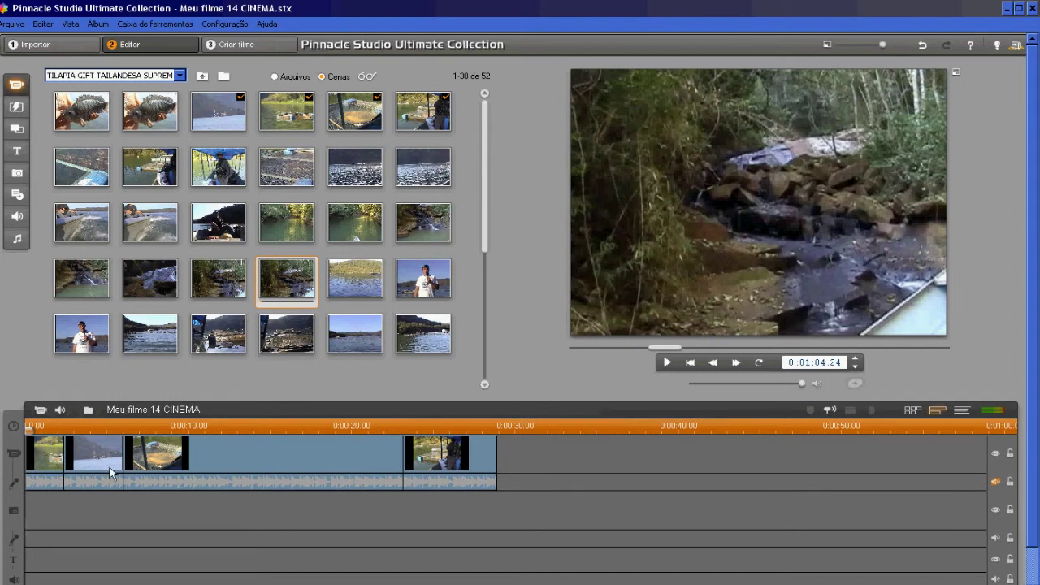
pyautogui.click(77, 461)
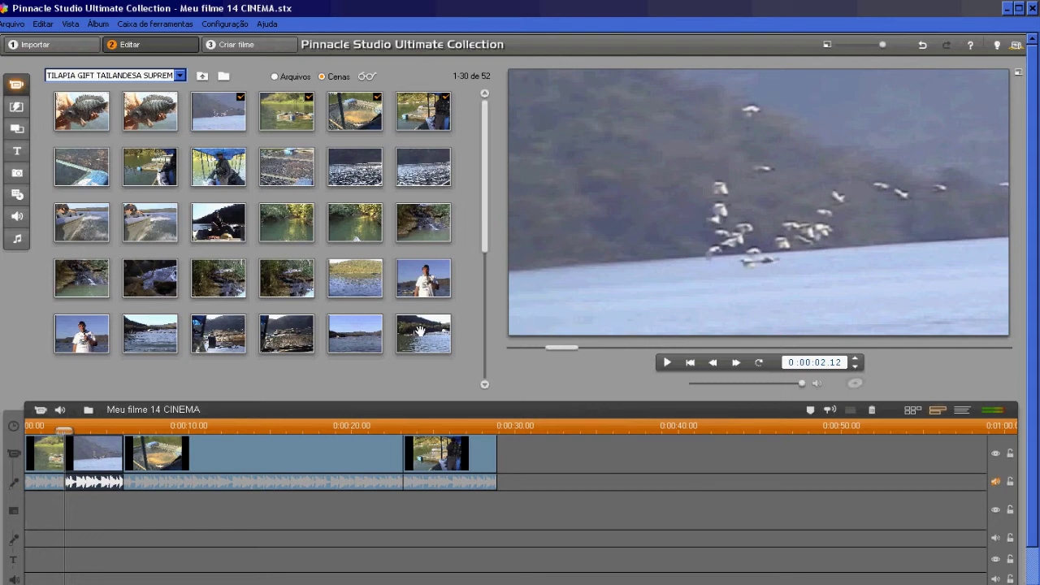
# - Add the lake scene with the wooded hillside to the end of the timeline and enlarge its image to fill the frame
pyautogui.moveTo(424, 328); pyautogui.dragTo(502, 464)
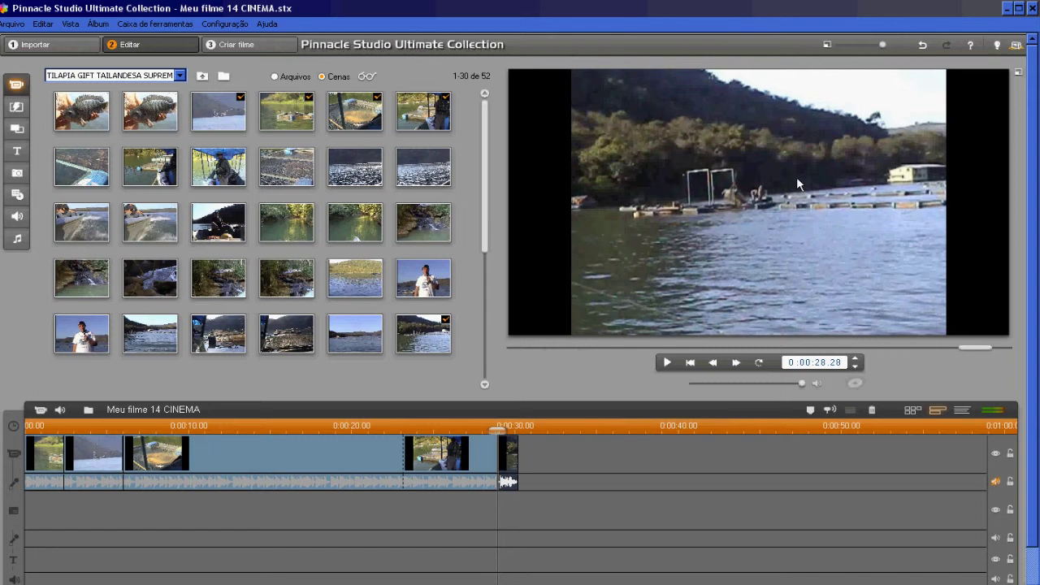
pyautogui.rightClick(514, 457)
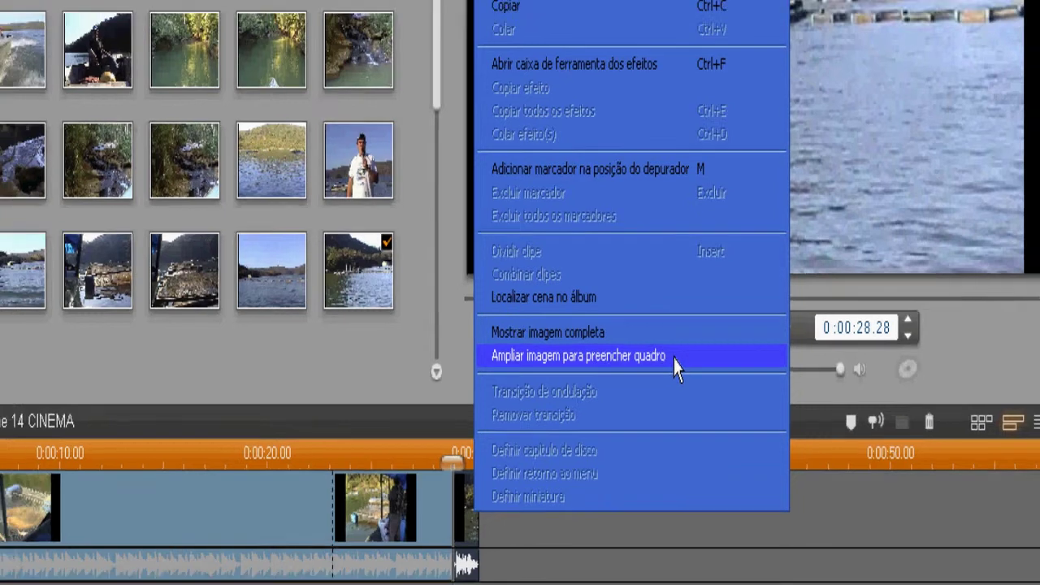
pyautogui.click(675, 366)
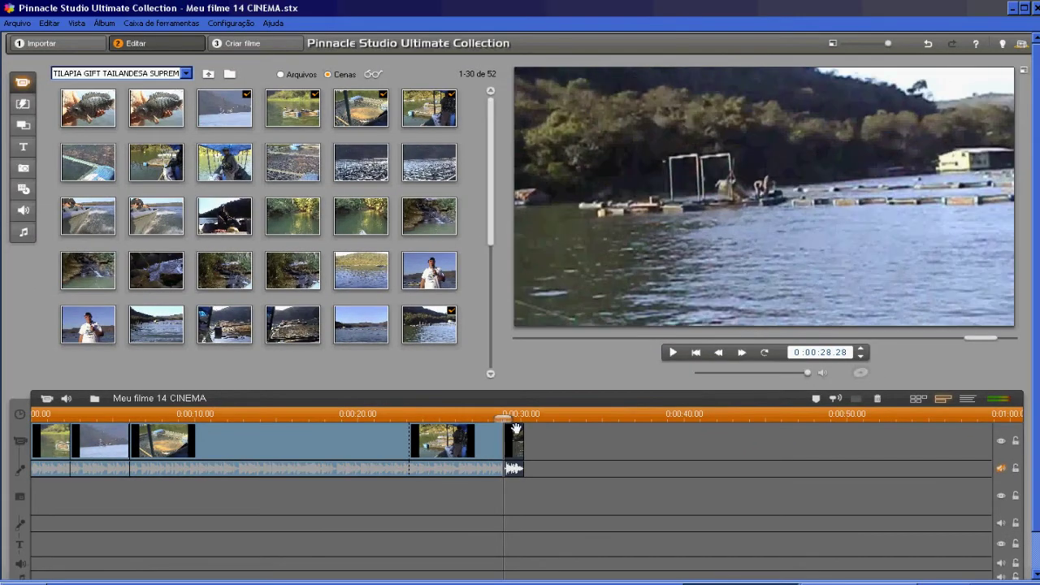
# - Trim the start of the first timeline clip at 0:00:00.29
pyautogui.moveTo(504, 415); pyautogui.dragTo(49, 419)
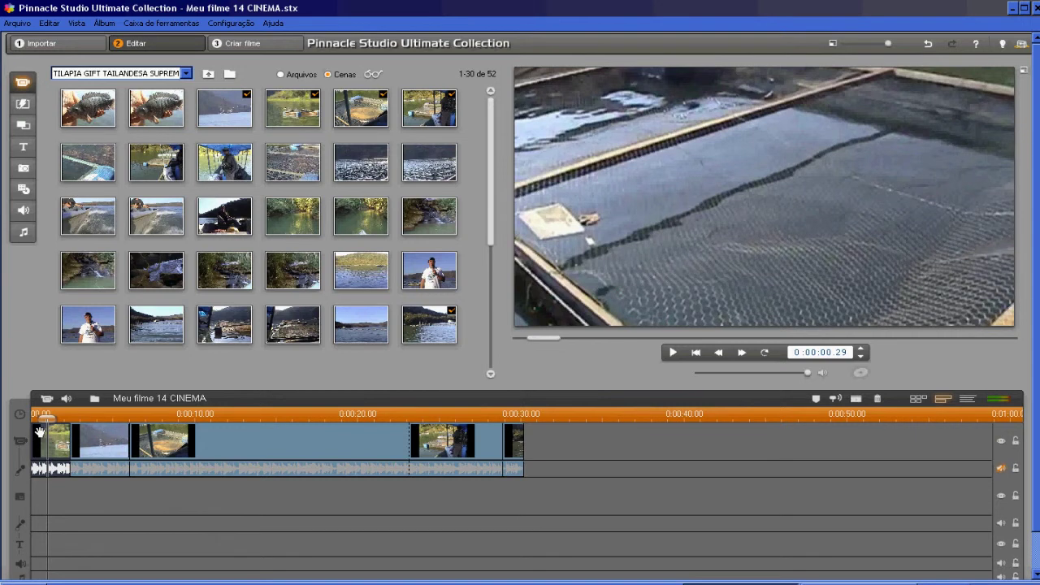
pyautogui.press('a')
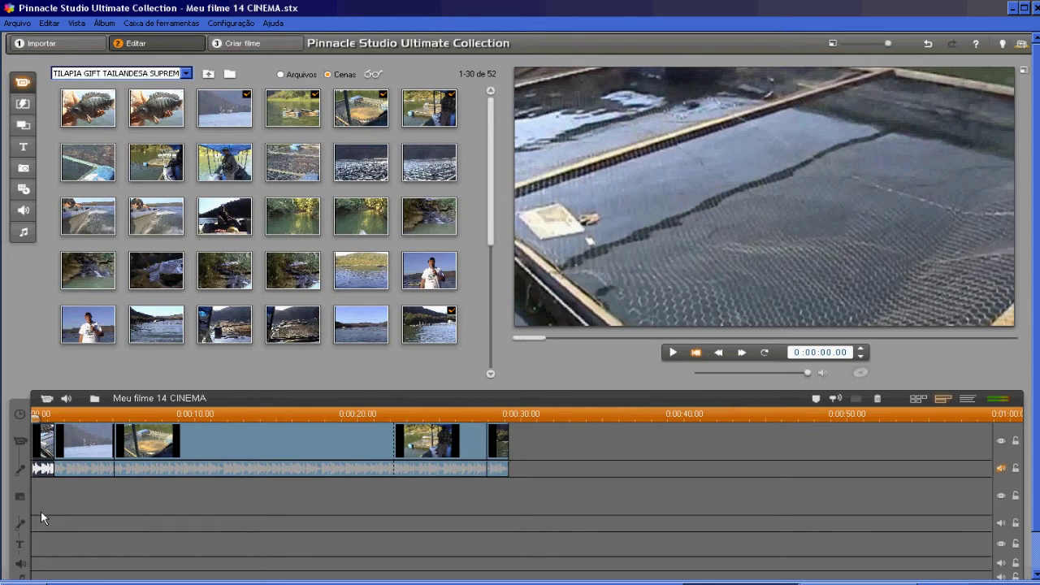
# - Step frame by frame through the first clip and across the cut to find where the cormorant shot begins
pyautogui.press('Right')
pyautogui.press('Right')
pyautogui.press('Right')
pyautogui.press('Right')
pyautogui.press('Right')
pyautogui.press('Right')
pyautogui.press('Right')
pyautogui.press('Right')
pyautogui.press('Right')
pyautogui.press('Right')
pyautogui.press('Right')
pyautogui.press('Right')
pyautogui.press('Right')
pyautogui.press('Right')
pyautogui.press('Right')
pyautogui.press('Right')
pyautogui.press('Right')
pyautogui.press('Right')
pyautogui.press('Right')
pyautogui.press('Right')
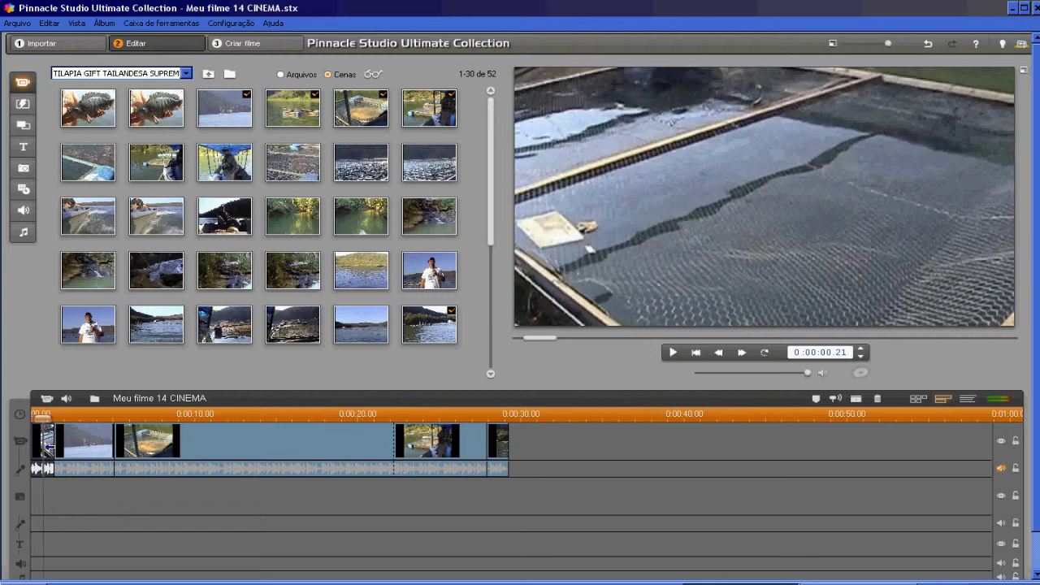
pyautogui.press('x')
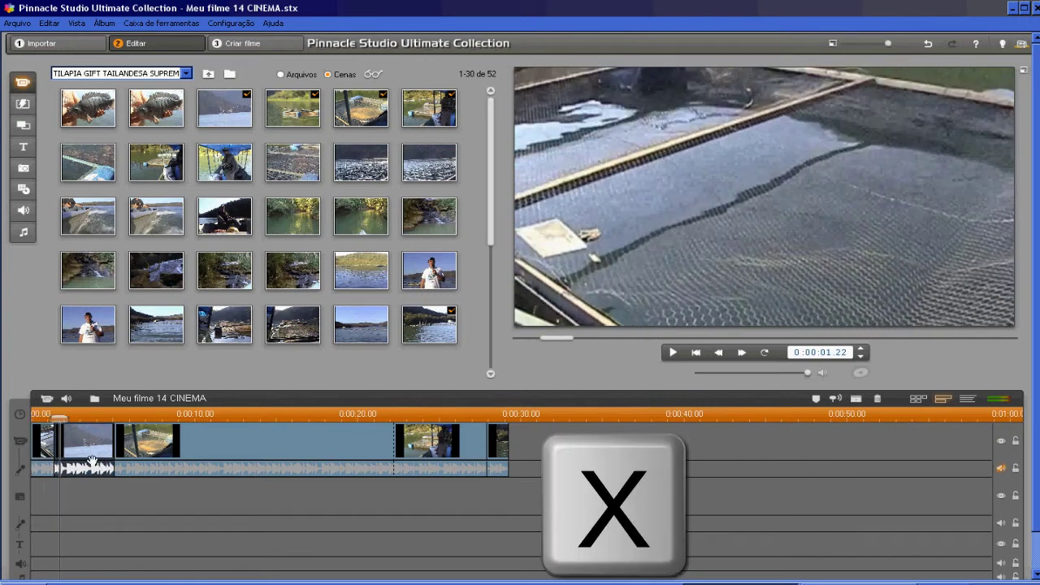
pyautogui.press('x')
pyautogui.press('x')
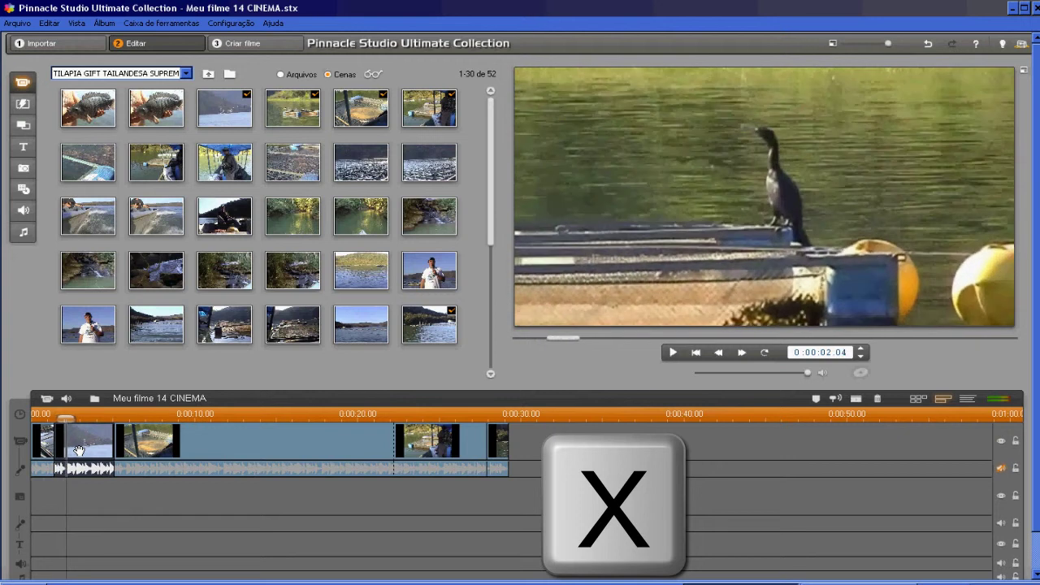
pyautogui.moveTo(69, 417); pyautogui.dragTo(55, 417)
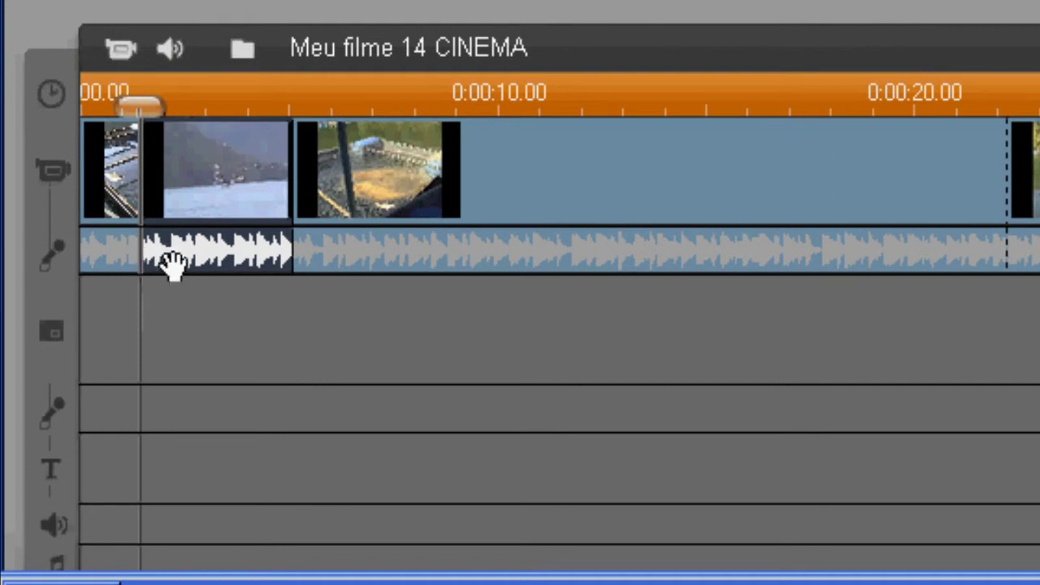
pyautogui.press('x')
pyautogui.press('x')
pyautogui.press('x')
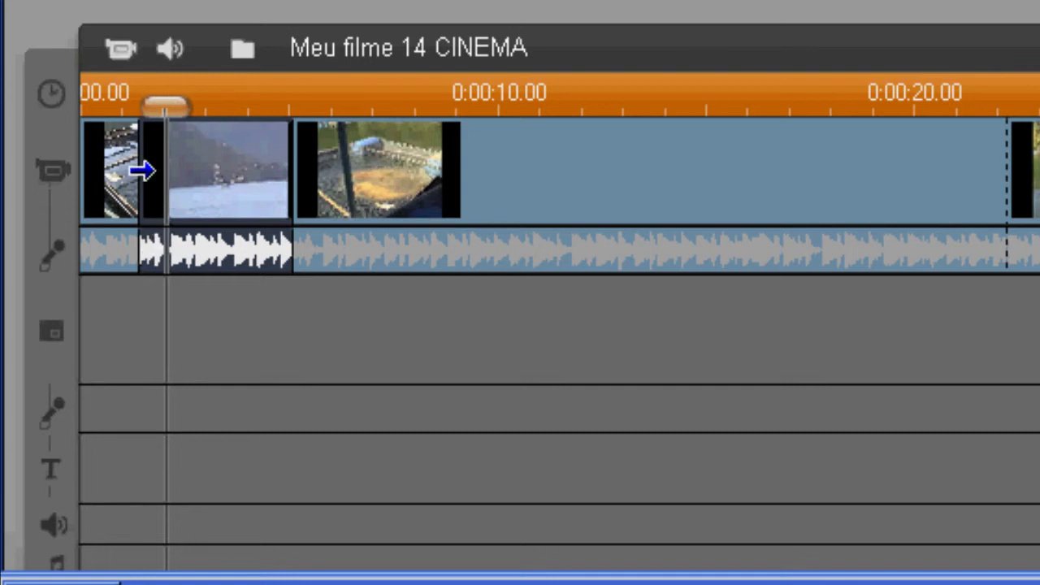
# - Trim the start of the second timeline clip to the point where the cormorant shot begins
pyautogui.click(106, 162)
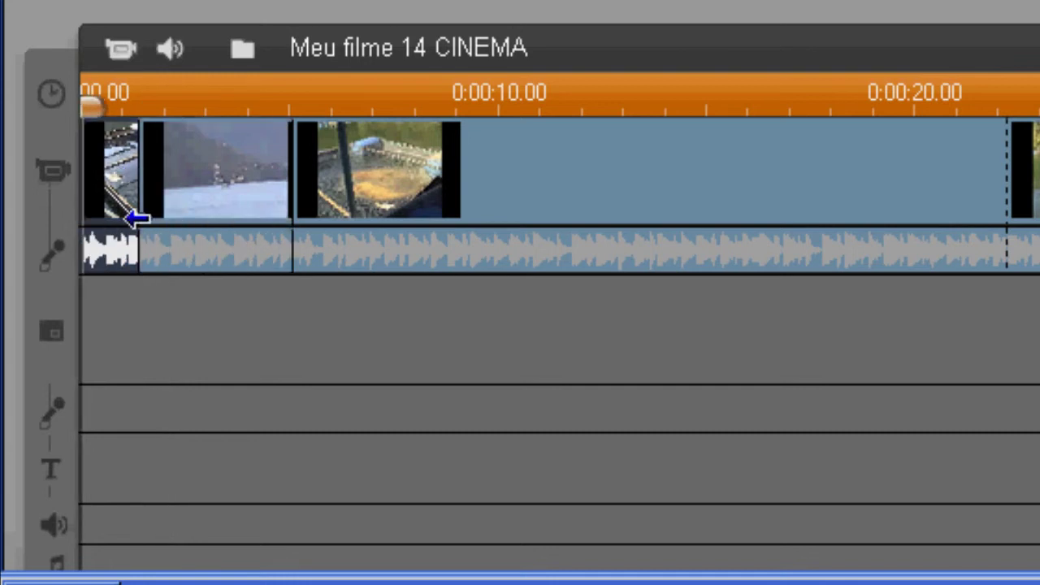
pyautogui.click(172, 181)
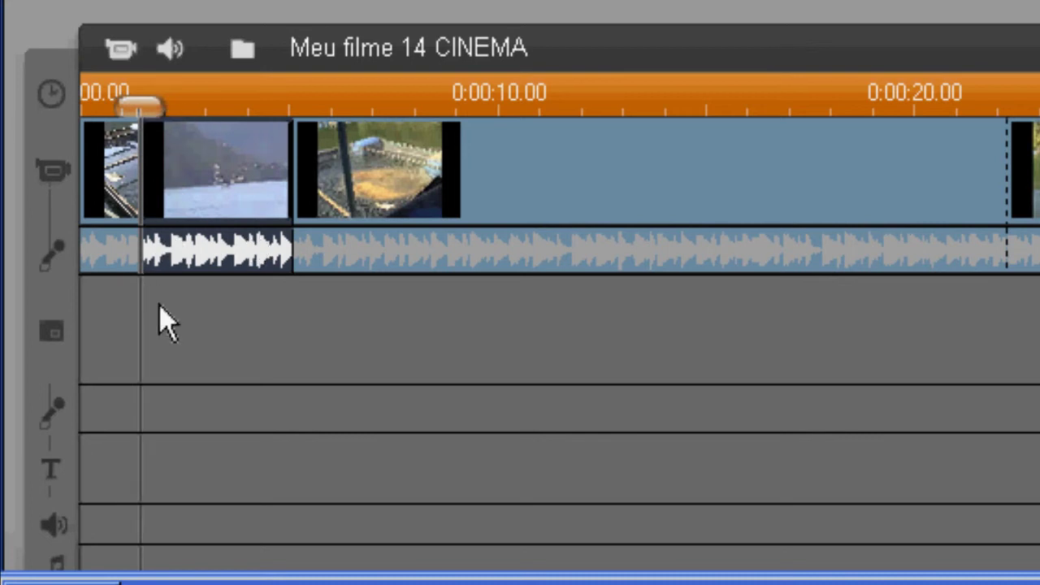
pyautogui.press('x')
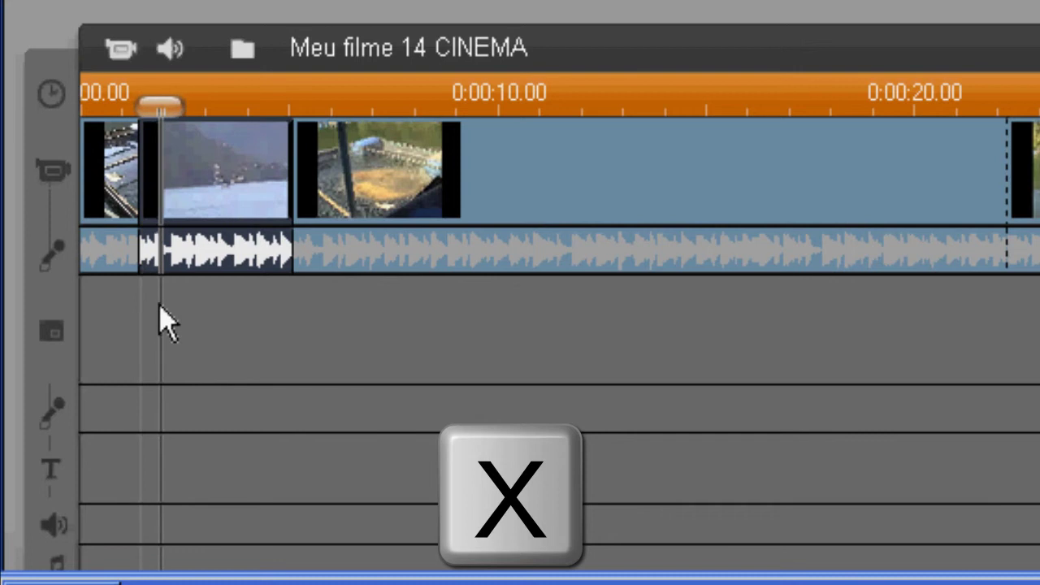
pyautogui.press('x')
pyautogui.press('x')
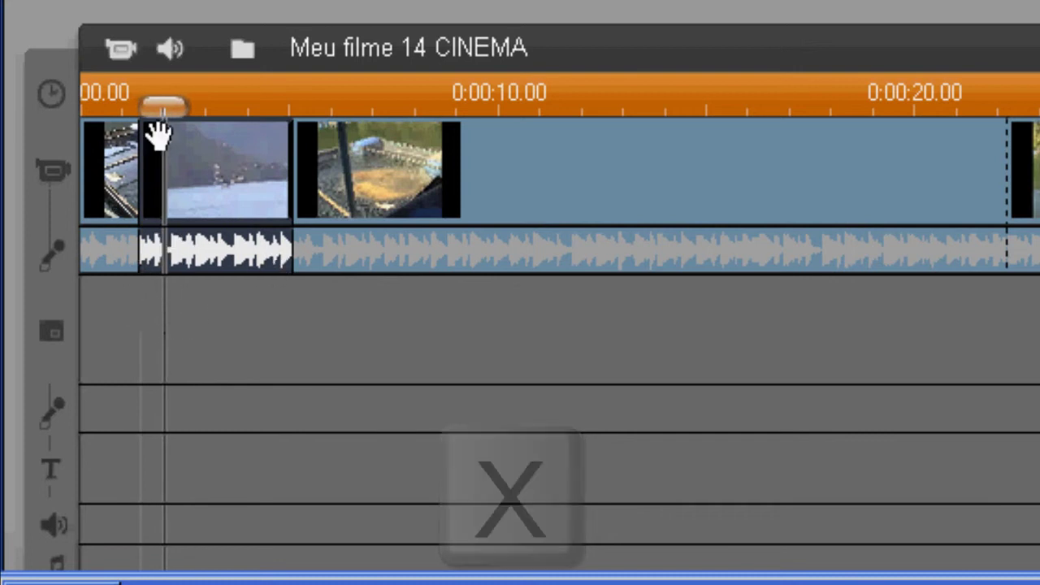
pyautogui.press('a')
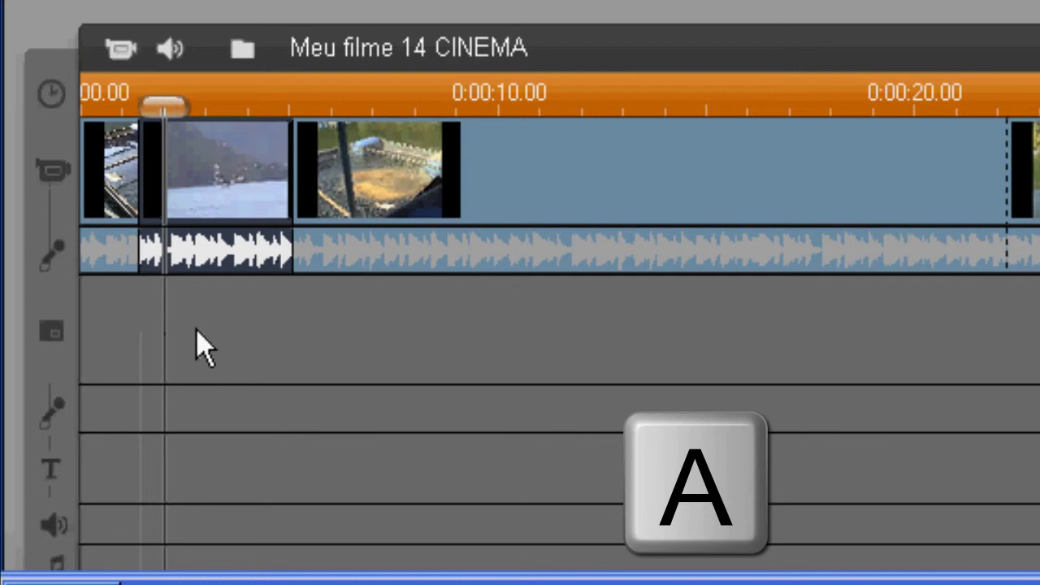
pyautogui.press('a')
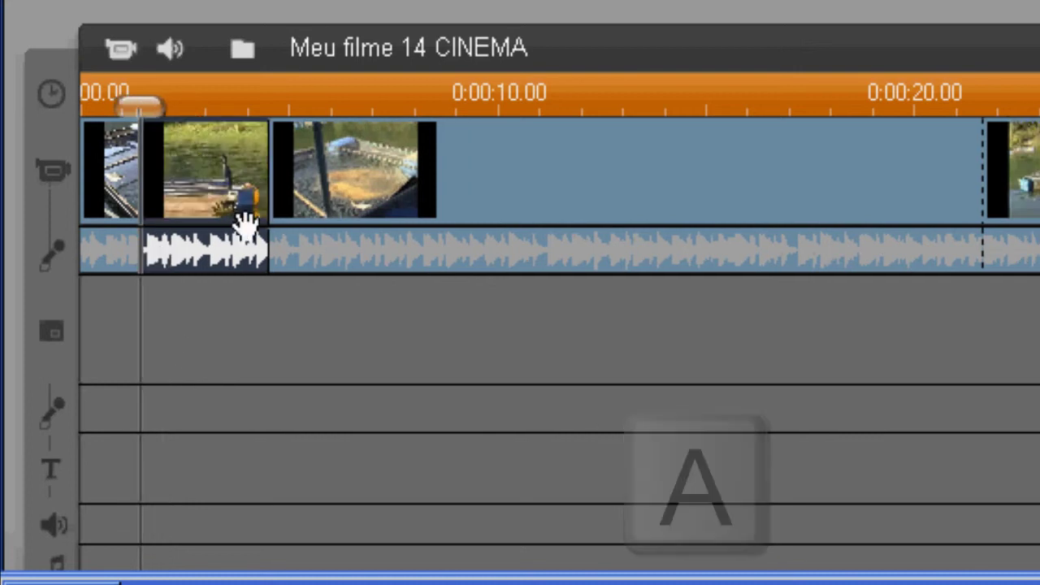
# - Trim the end of the cormorant clip at about the 3-second mark of the timeline
pyautogui.press('space')
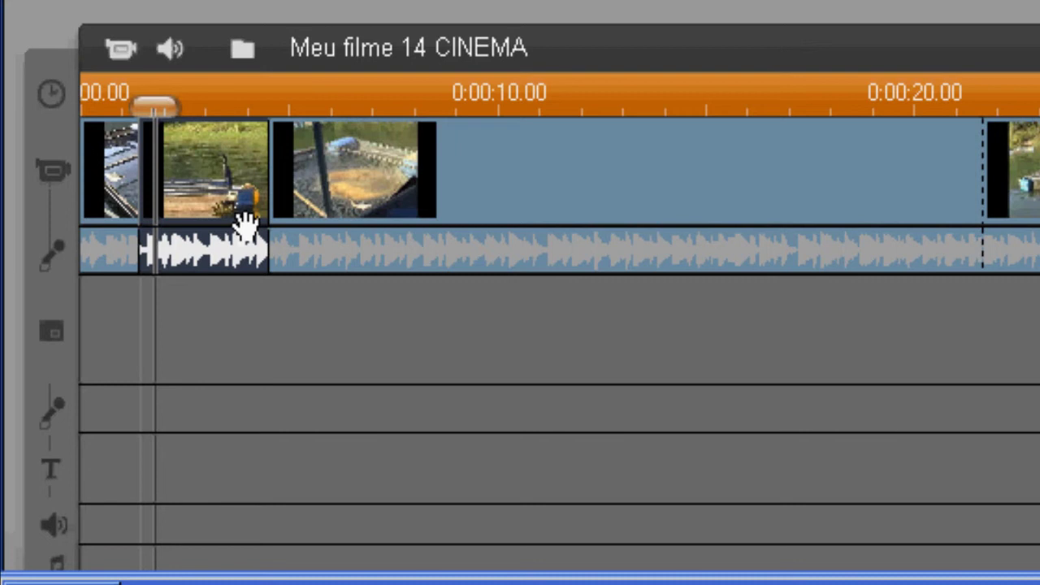
pyautogui.press('x')
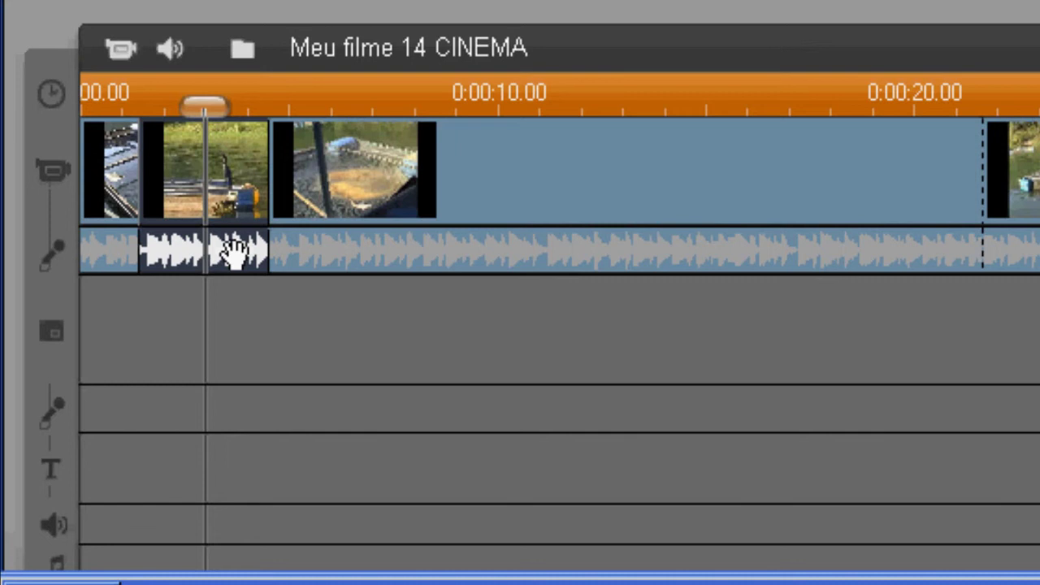
pyautogui.press('s')
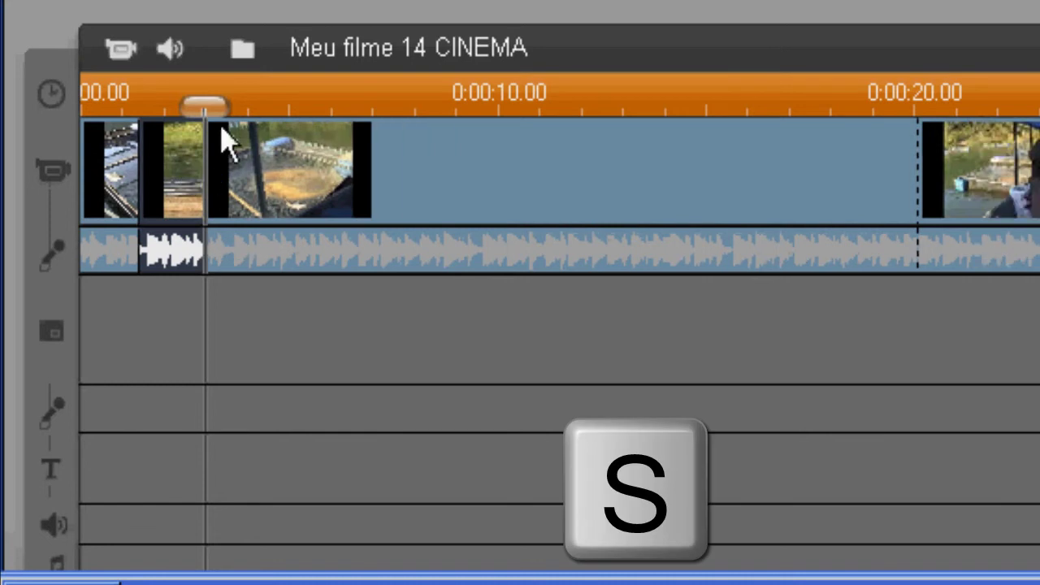
# - Move the long fish-feeding clip ahead of the short cormorant clip and split it at 0:00:08.12
pyautogui.moveTo(199, 103); pyautogui.dragTo(473, 114)
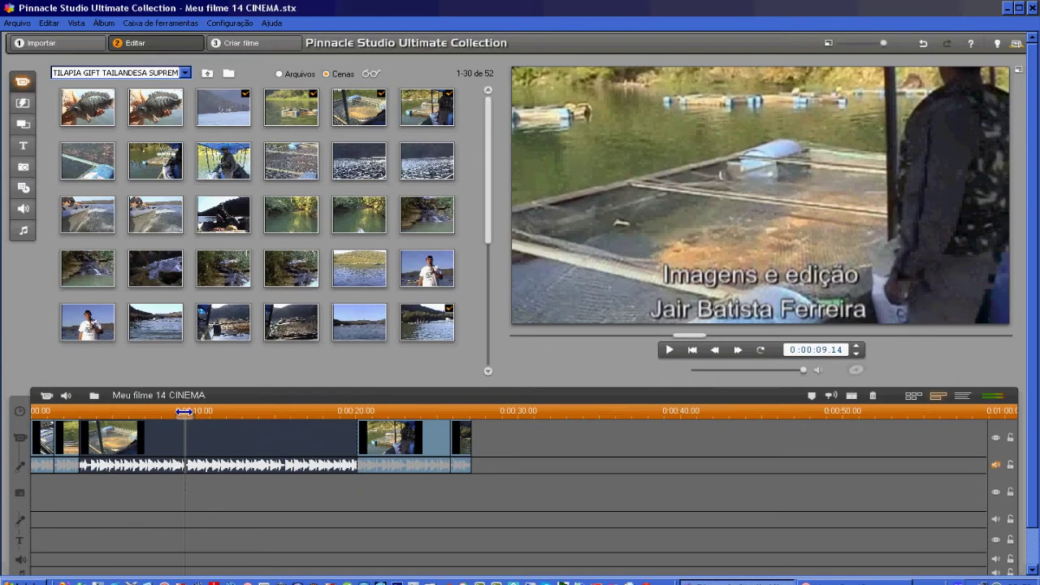
pyautogui.moveTo(184, 412); pyautogui.dragTo(114, 413)
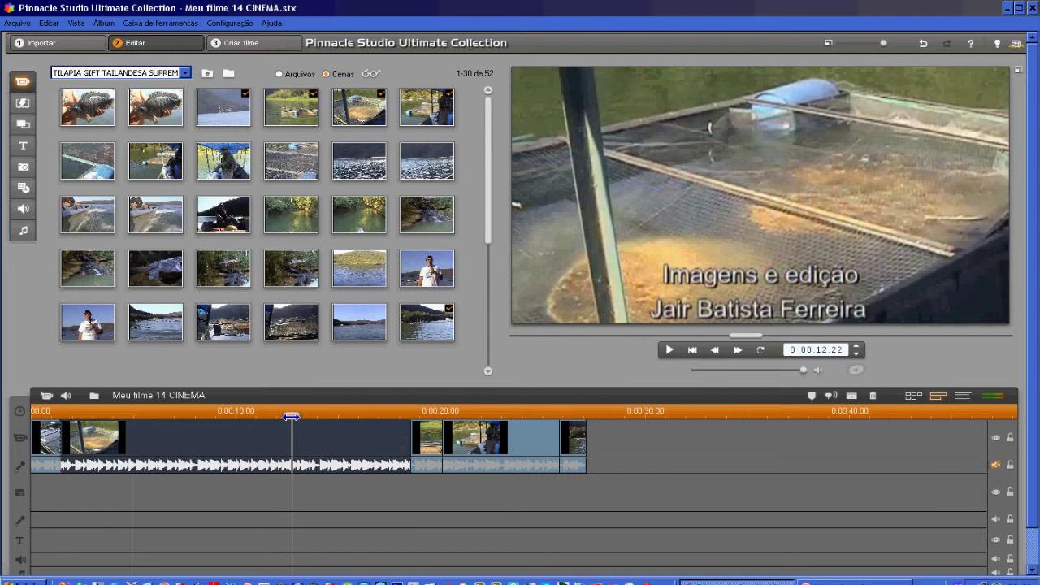
pyautogui.moveTo(291, 417); pyautogui.dragTo(203, 415)
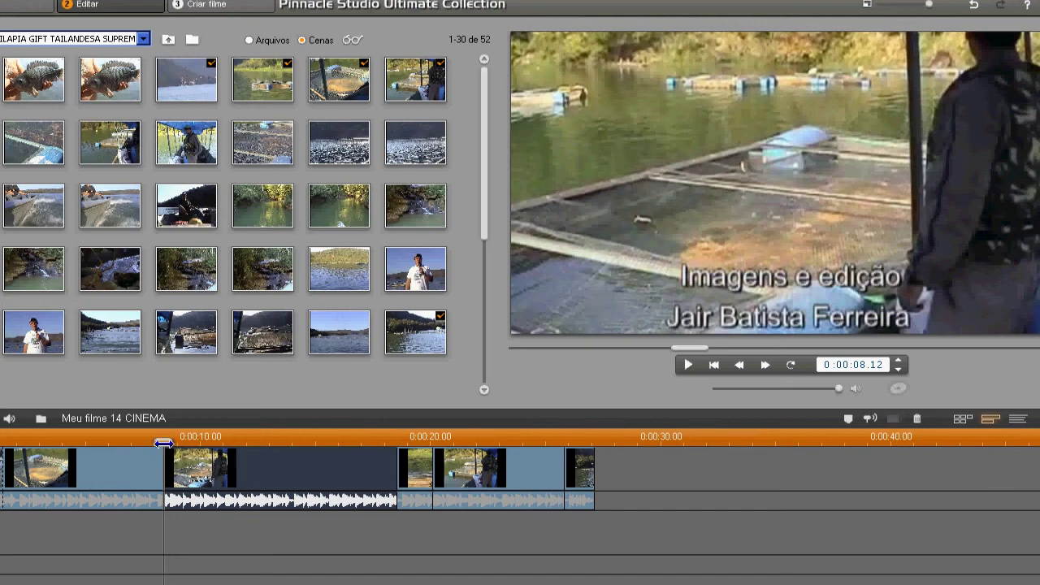
# - Split the second part of the feeding clip at 0:00:12.04 and delete the section between the two cuts
pyautogui.moveTo(163, 440); pyautogui.dragTo(191, 437)
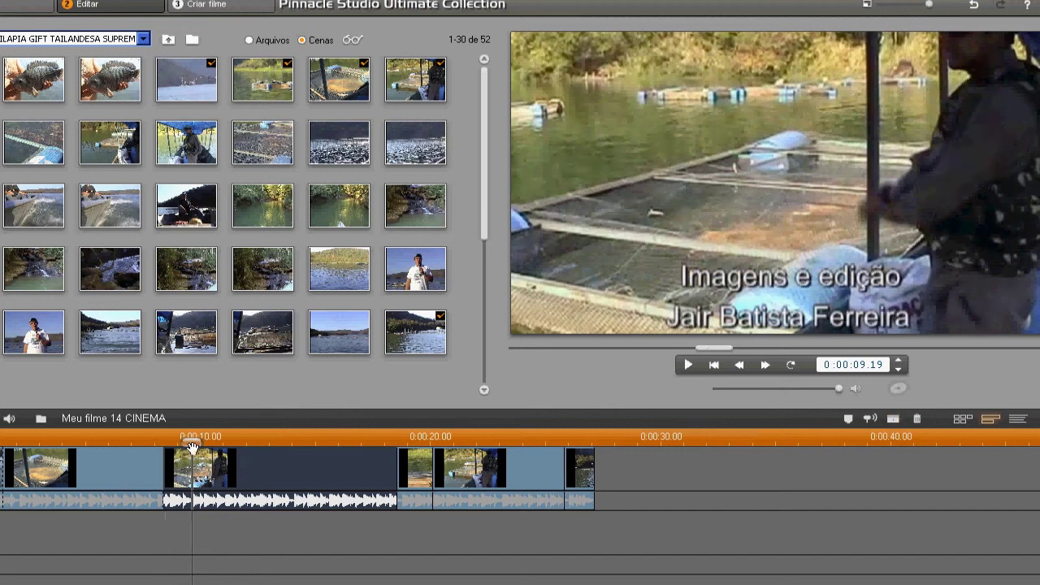
pyautogui.moveTo(192, 439); pyautogui.dragTo(250, 439)
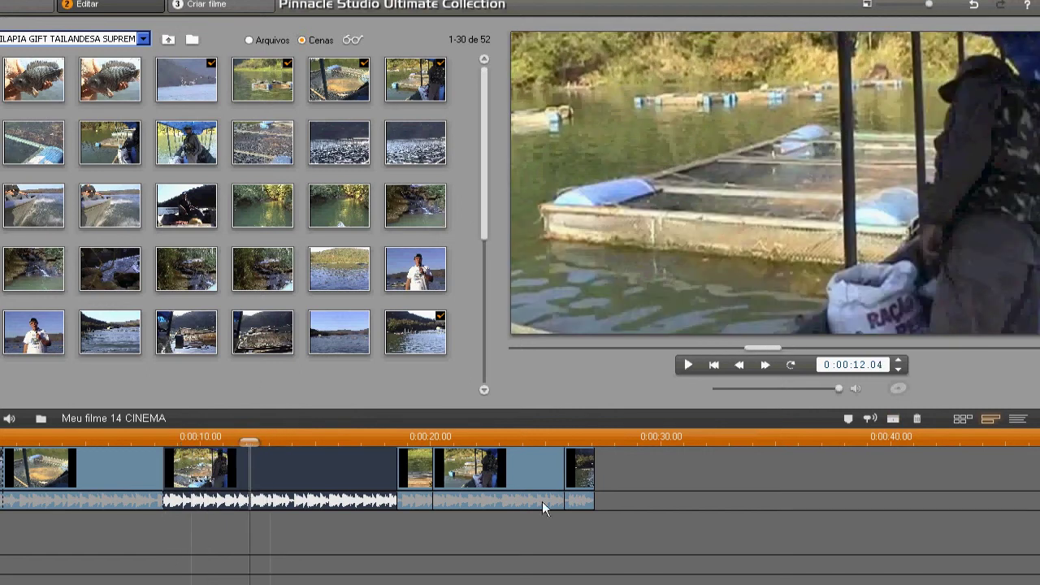
pyautogui.click(891, 419)
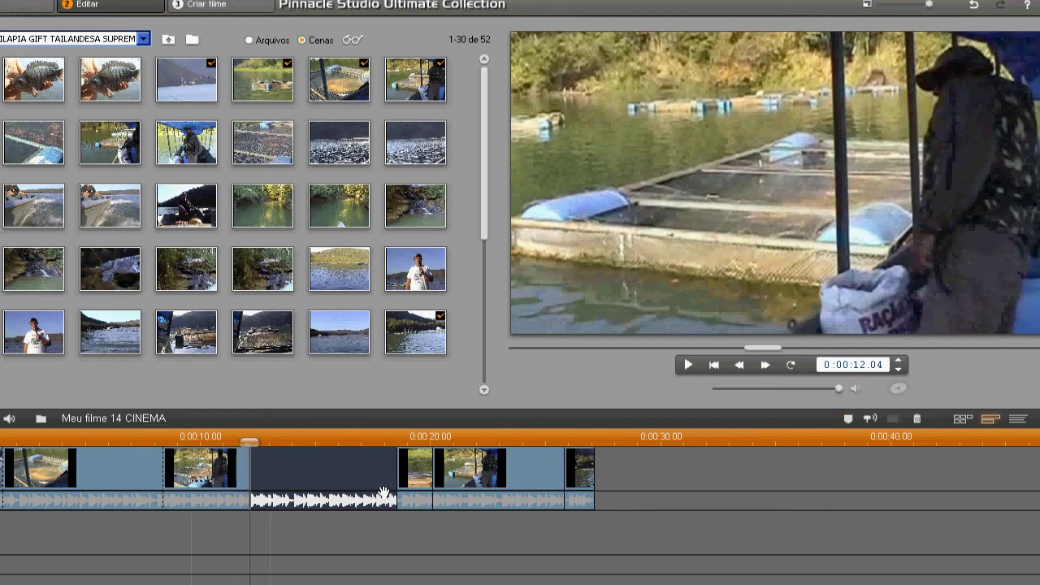
pyautogui.click(205, 470)
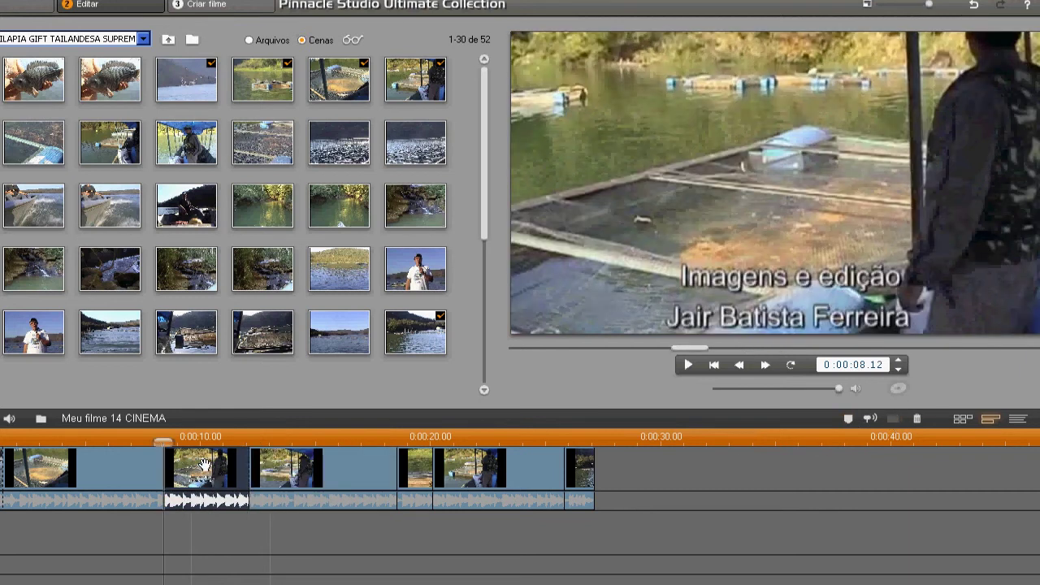
pyautogui.press('Delete')
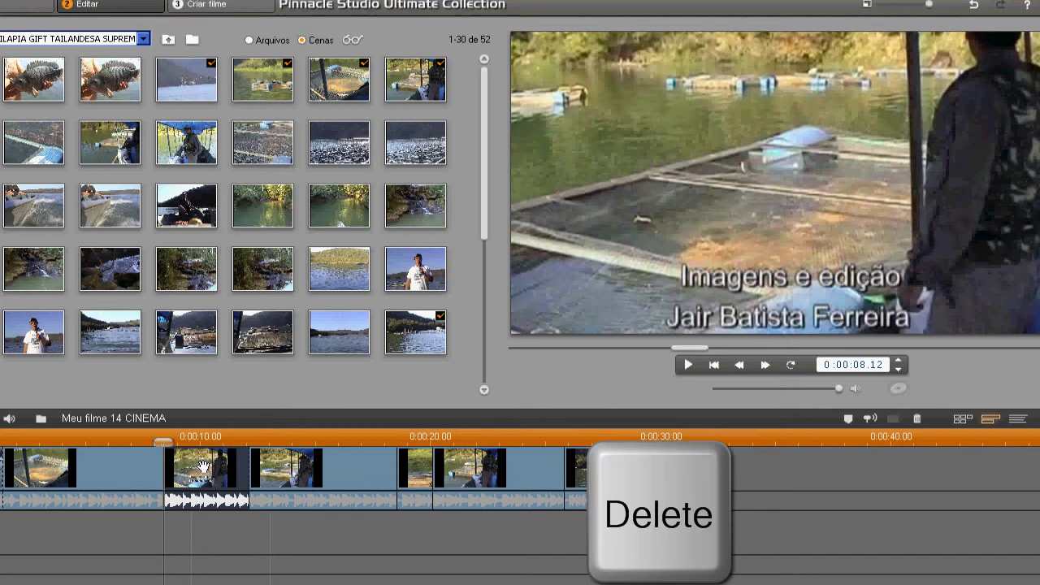
# - Trim the start of the remaining second feeding segment at 0:00:09.00 and its end at about 0:00:13.20
pyautogui.moveTo(168, 437); pyautogui.dragTo(302, 430)
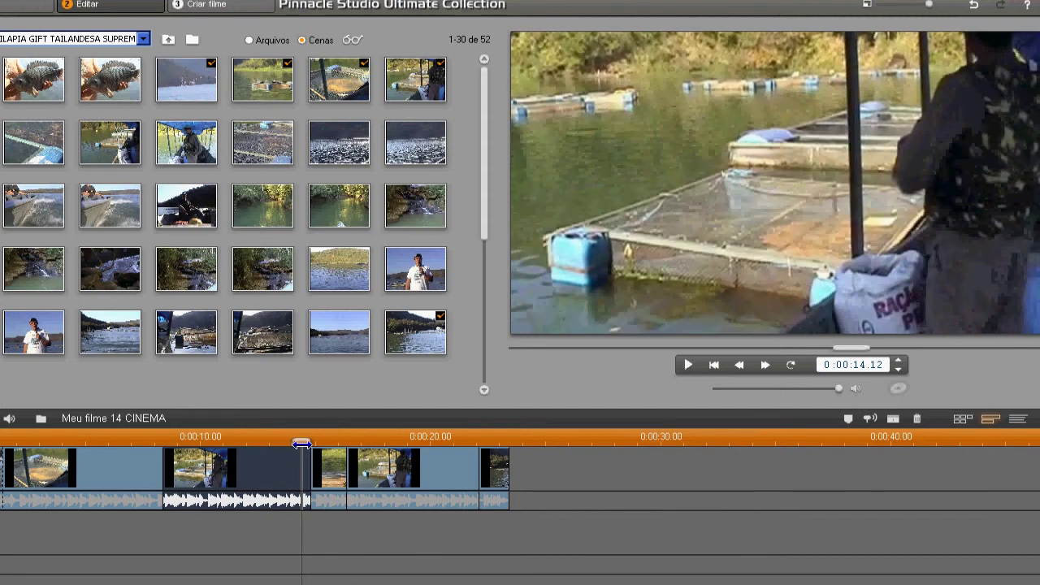
pyautogui.click(172, 464)
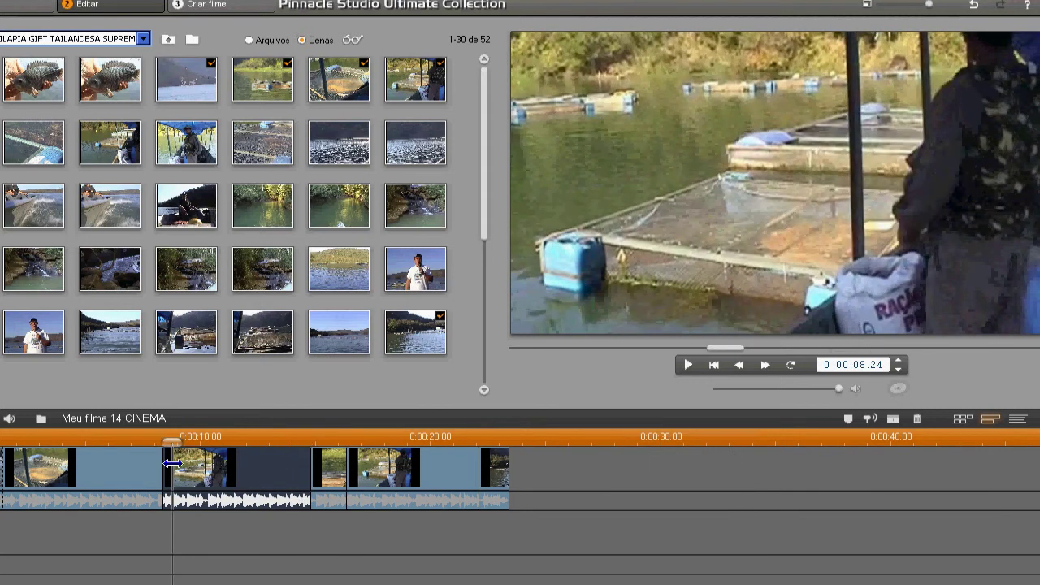
pyautogui.moveTo(172, 464)
pyautogui.mouseDown()
pyautogui.moveTo(300, 445)
pyautogui.moveTo(152, 455)
pyautogui.moveTo(177, 446)
pyautogui.mouseUp()
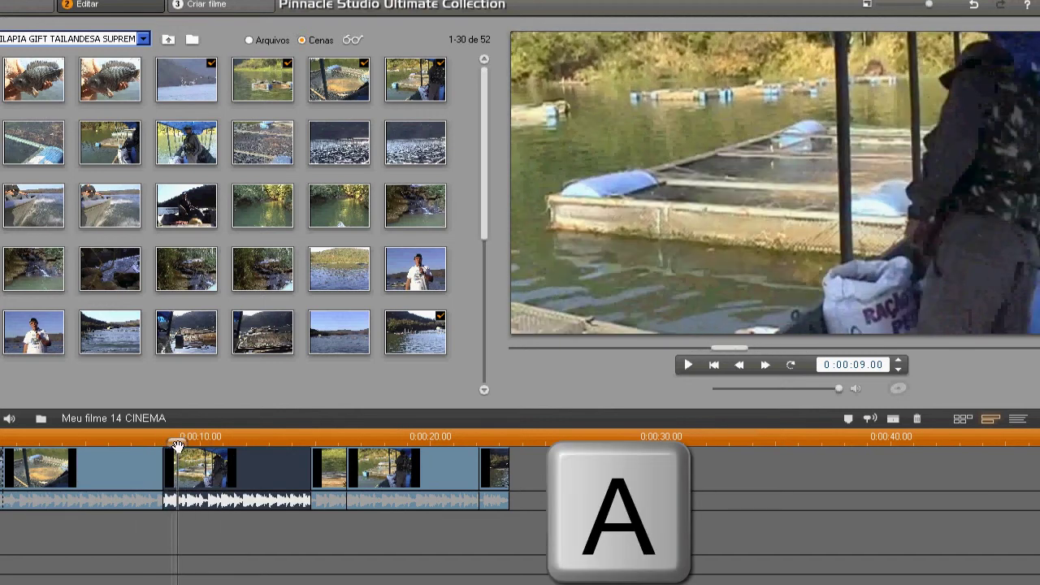
pyautogui.press('a')
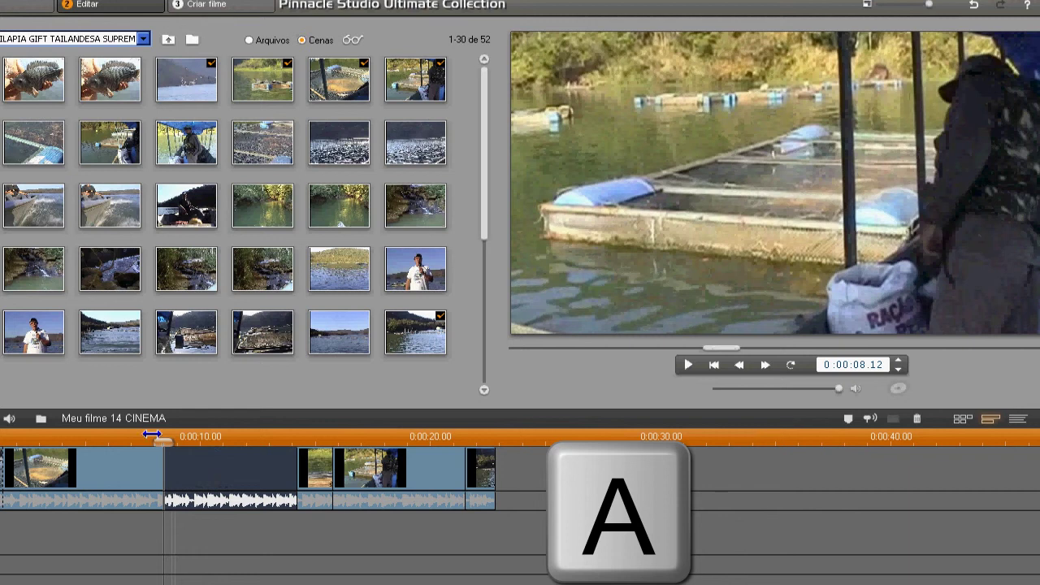
pyautogui.moveTo(166, 441); pyautogui.dragTo(280, 448)
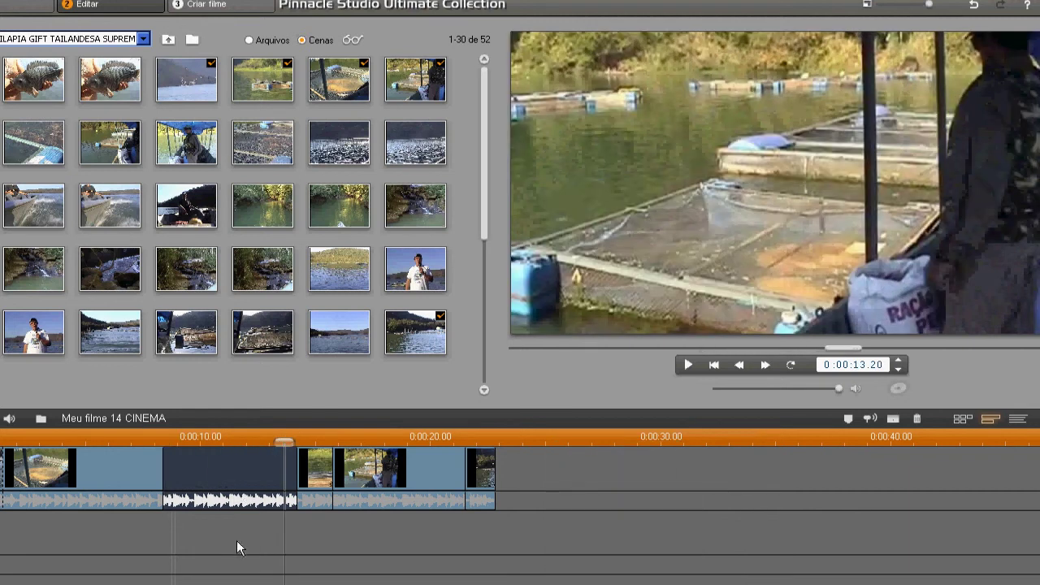
pyautogui.press('s')
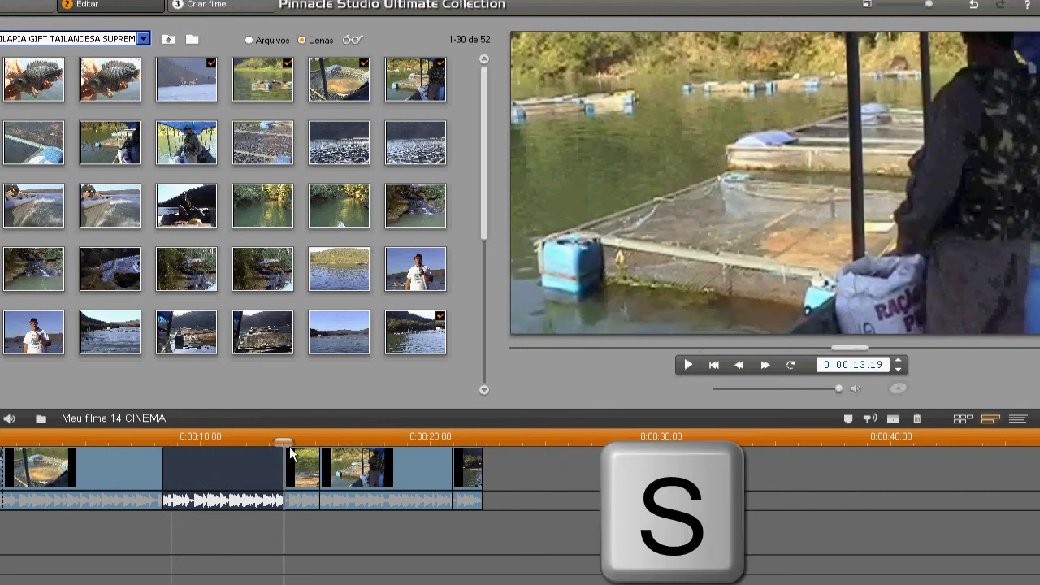
# - Step frame by frame forward and backward through the first feeding segment and back across the cut into the opening clip
pyautogui.moveTo(289, 441); pyautogui.dragTo(218, 429)
pyautogui.click(119, 460)
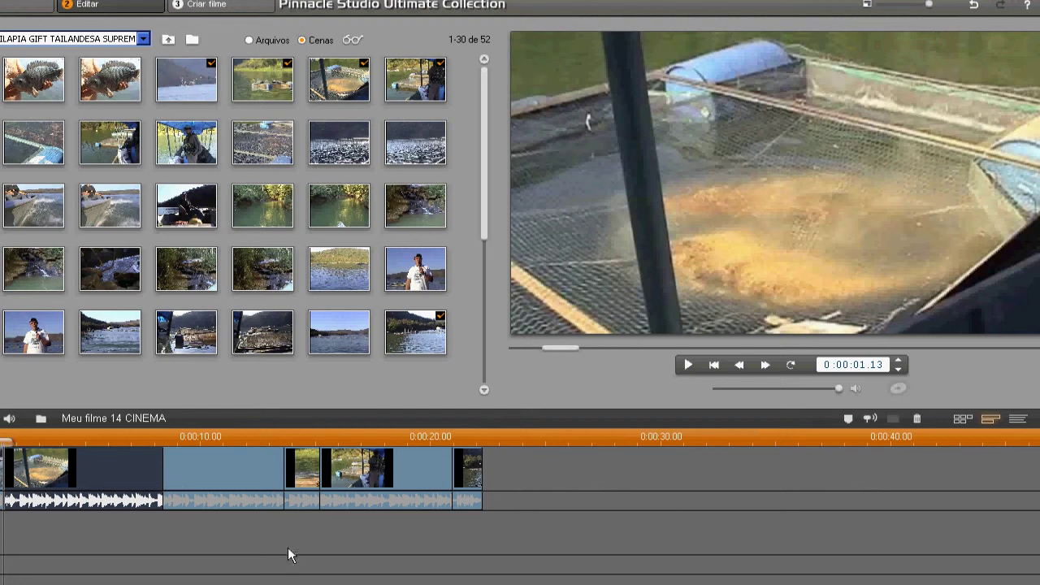
pyautogui.press('x')
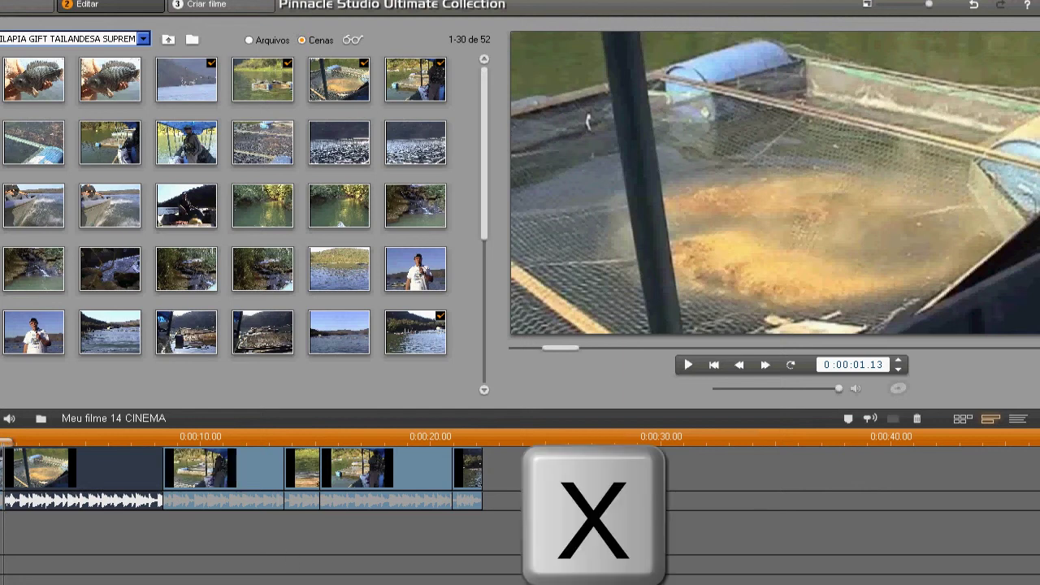
pyautogui.press('x')
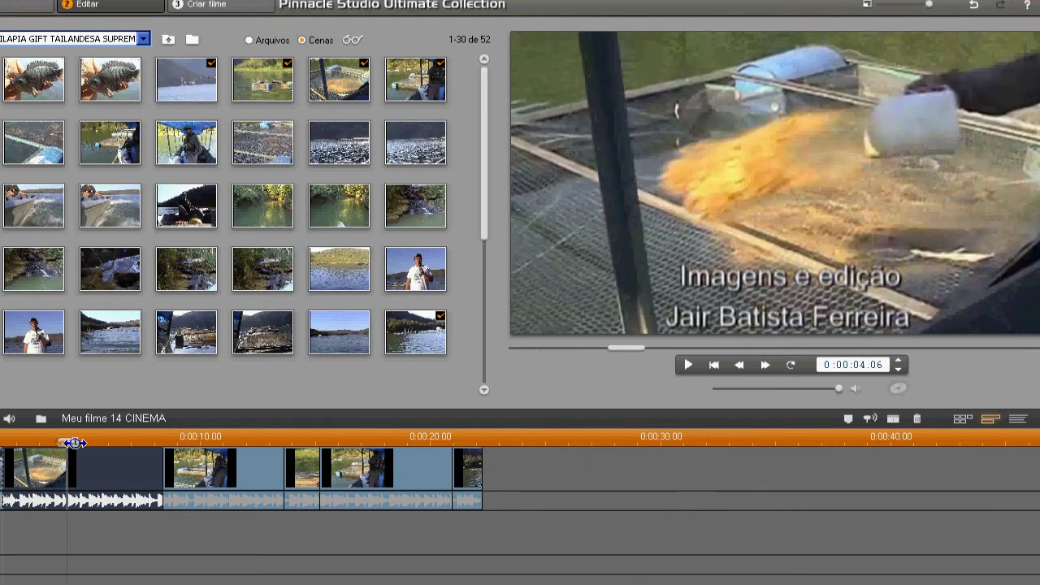
pyautogui.press('y')
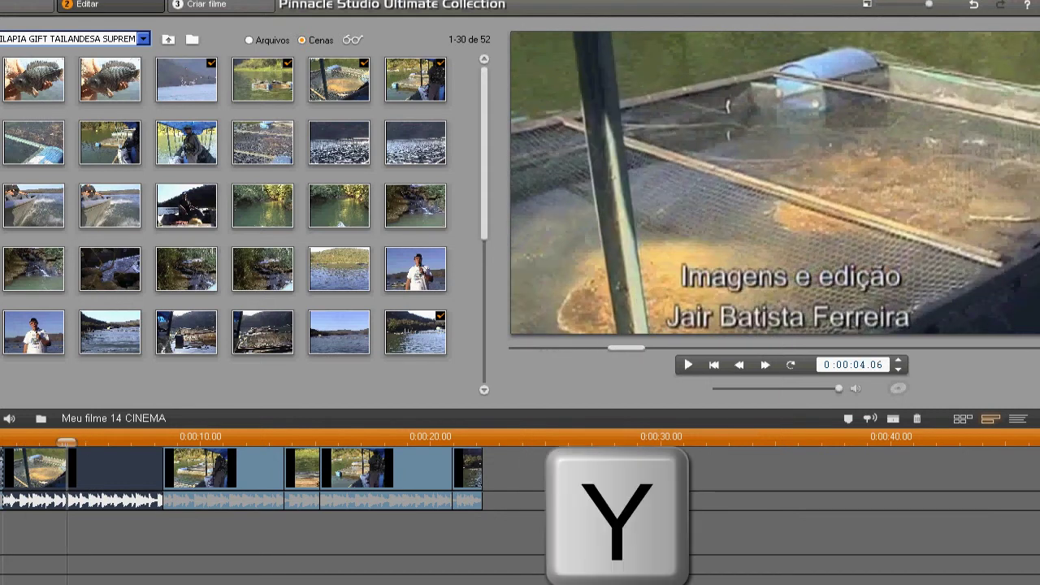
pyautogui.press('y')
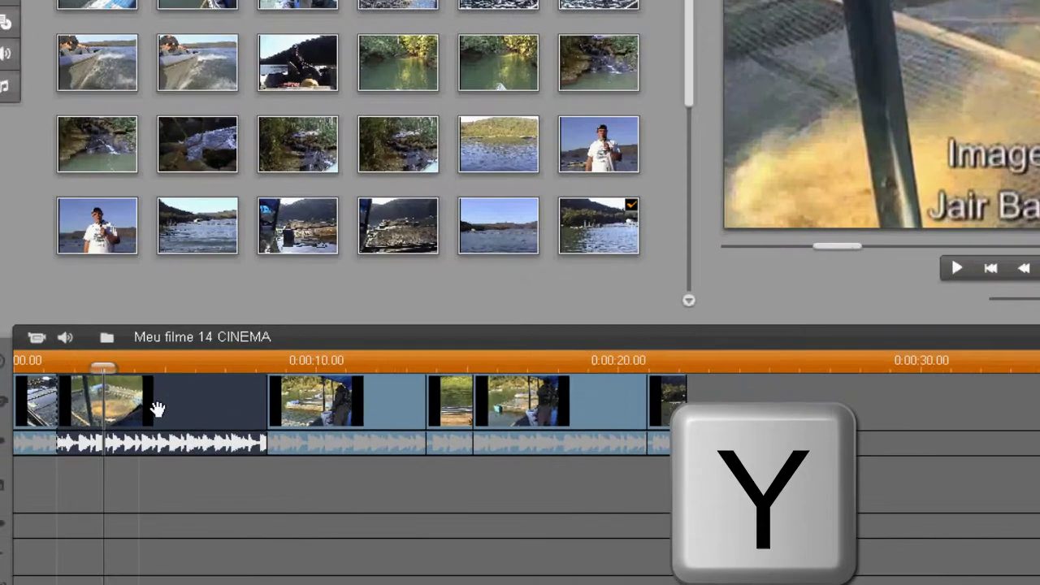
pyautogui.press('y')
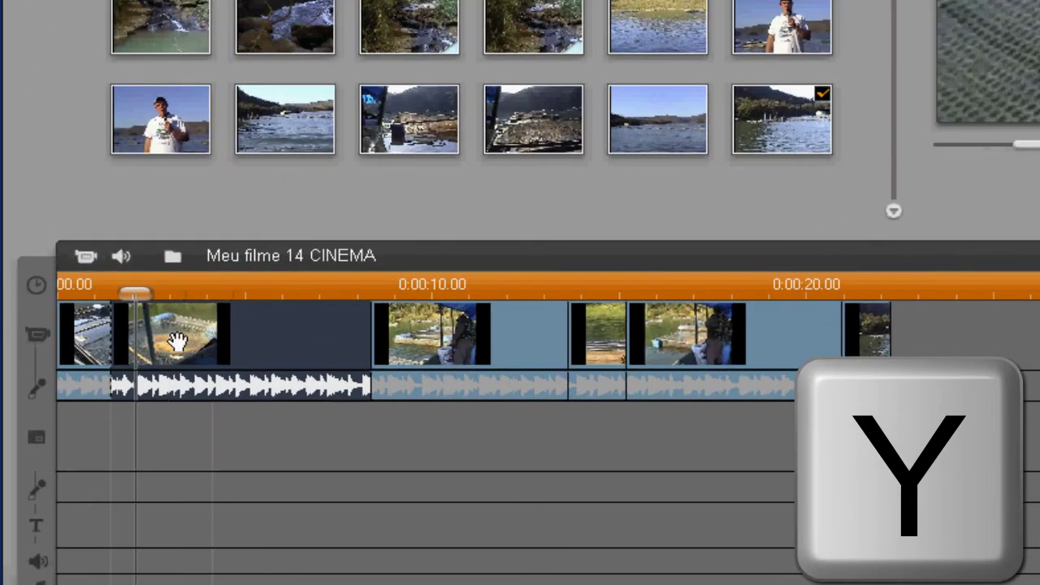
pyautogui.press('y')
pyautogui.press('y')
pyautogui.press('y')
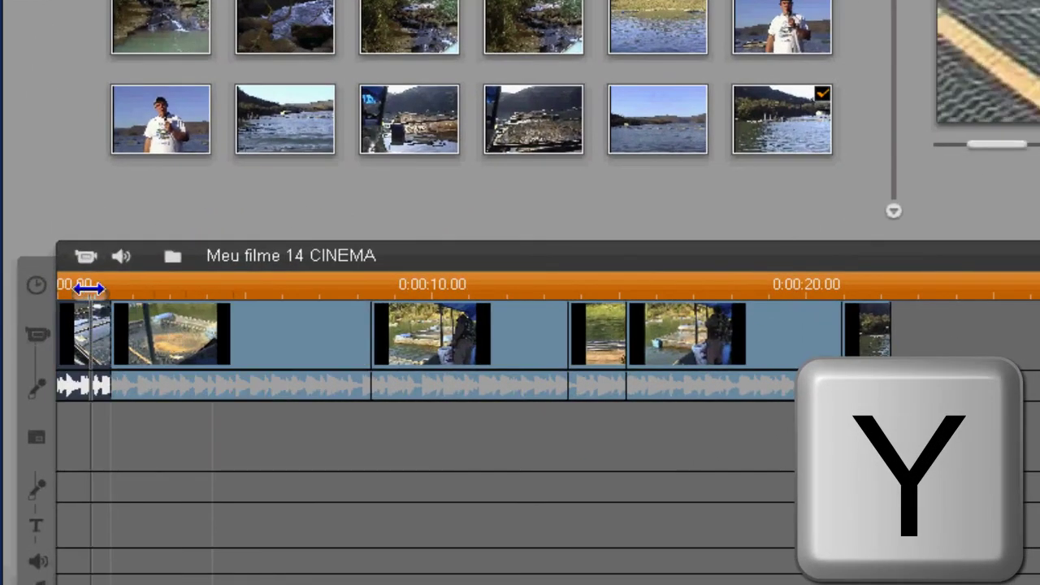
pyautogui.press('y')
pyautogui.press('y')
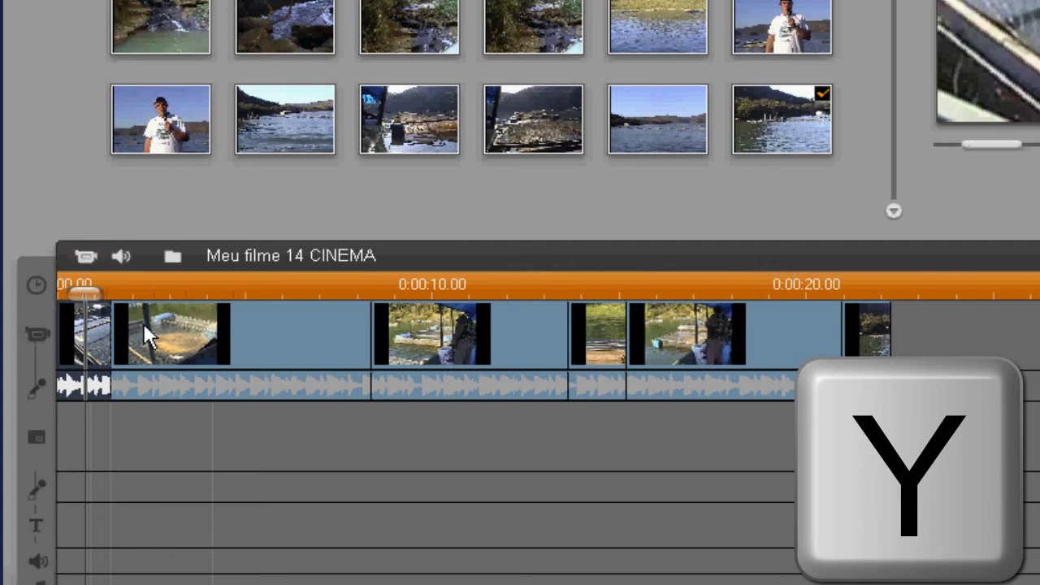
# - Step backward frame by frame through the second feeding segment from about 0:00:12 to examine its frames
pyautogui.moveTo(88, 299); pyautogui.dragTo(521, 303)
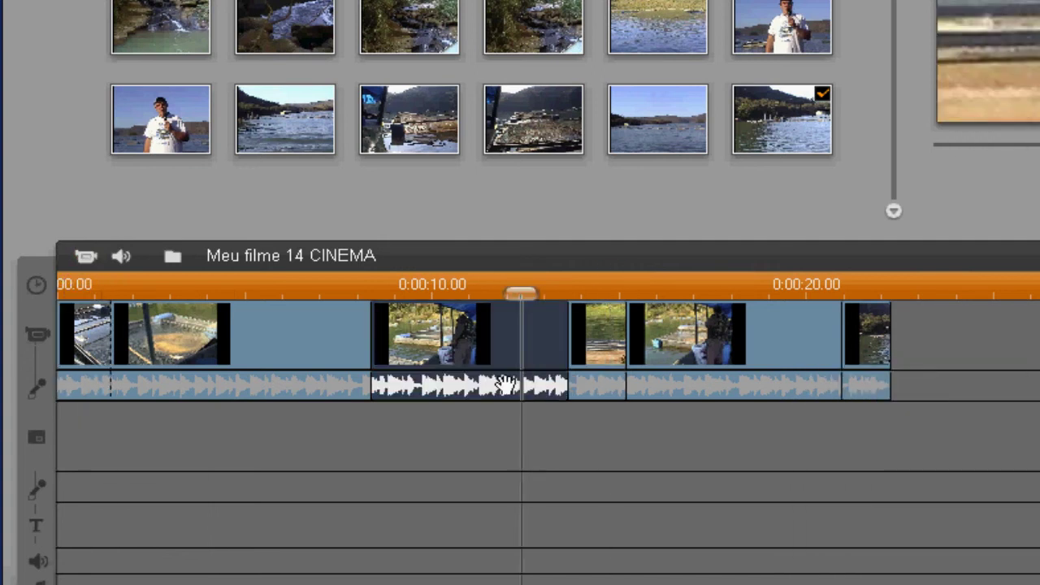
pyautogui.press('y')
pyautogui.press('y')
pyautogui.press('y')
pyautogui.press('y')
pyautogui.press('y')
pyautogui.press('y')
pyautogui.press('y')
pyautogui.press('y')
pyautogui.press('y')
pyautogui.press('y')
pyautogui.press('y')
pyautogui.press('y')
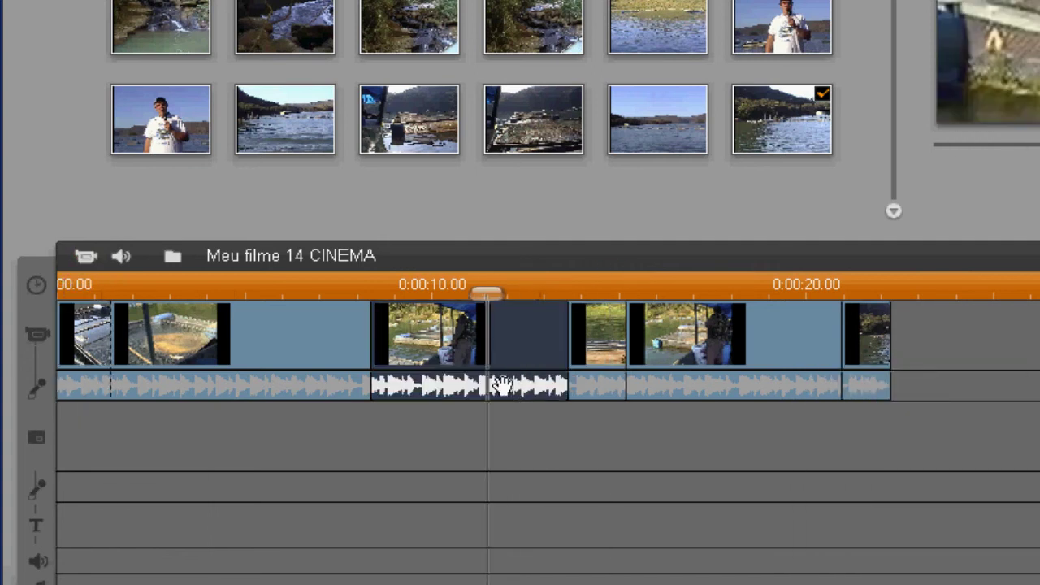
pyautogui.press('y')
pyautogui.press('y')
pyautogui.press('y')
pyautogui.press('y')
pyautogui.press('y')
pyautogui.press('y')
pyautogui.press('y')
pyautogui.press('y')
pyautogui.press('y')
pyautogui.press('y')
pyautogui.press('y')
pyautogui.press('y')
pyautogui.press('y')
pyautogui.press('y')
pyautogui.press('y')
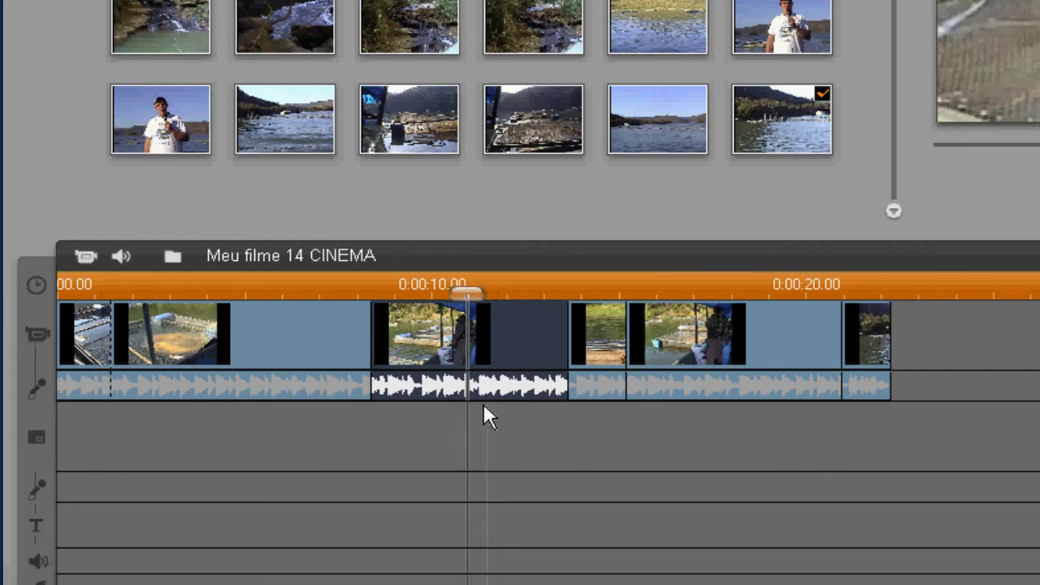
# - Step forward frame by frame through the second feeding segment to about 0:00:13
pyautogui.press('x')
pyautogui.press('x')
pyautogui.press('x')
pyautogui.press('x')
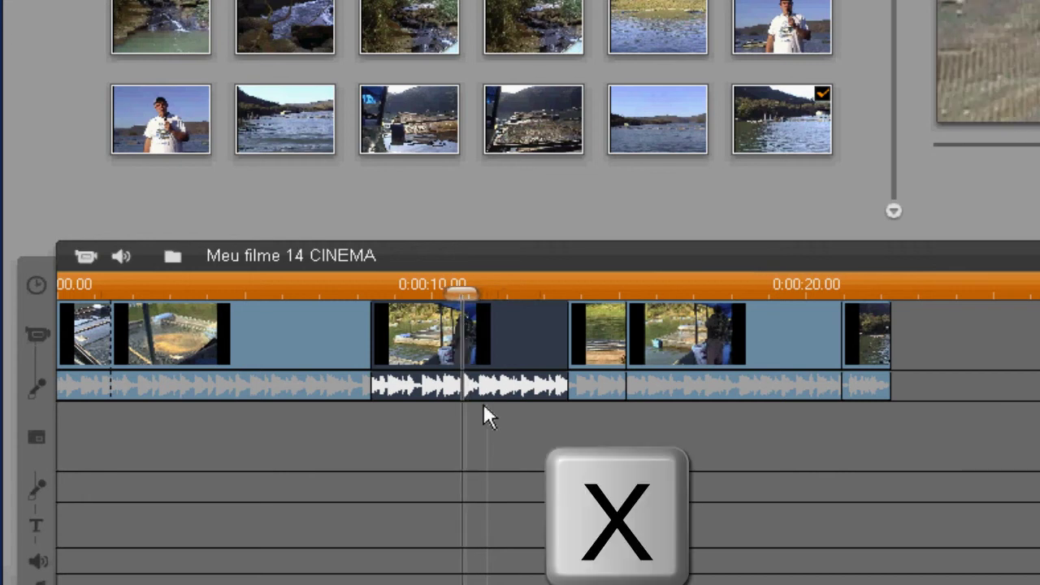
pyautogui.press('x')
pyautogui.press('x')
pyautogui.press('x')
pyautogui.press('x')
pyautogui.press('x')
pyautogui.press('x')
pyautogui.press('x')
pyautogui.press('x')
pyautogui.press('x')
pyautogui.press('x')
pyautogui.press('x')
pyautogui.press('x')
pyautogui.press('x')
pyautogui.press('x')
pyautogui.press('x')
pyautogui.press('x')
pyautogui.press('x')
pyautogui.press('x')
pyautogui.press('x')
pyautogui.press('x')
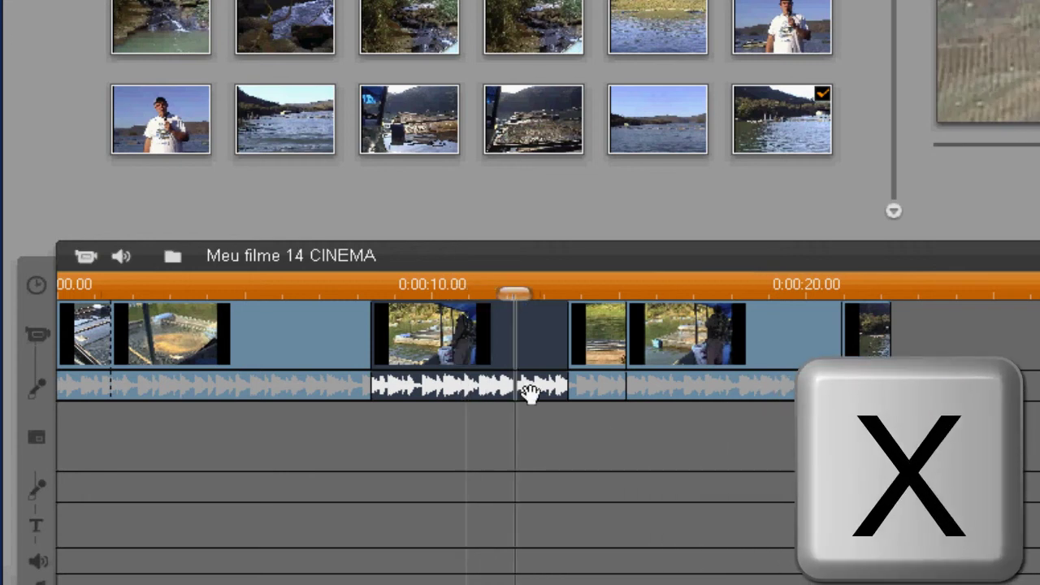
pyautogui.press('x')
pyautogui.press('x')
pyautogui.press('x')
pyautogui.press('x')
pyautogui.press('x')
pyautogui.press('x')
pyautogui.press('x')
pyautogui.press('x')
pyautogui.press('x')
pyautogui.press('x')
pyautogui.press('x')
pyautogui.press('x')
pyautogui.press('x')
pyautogui.press('x')
pyautogui.press('x')
pyautogui.press('x')
pyautogui.press('x')
pyautogui.press('x')
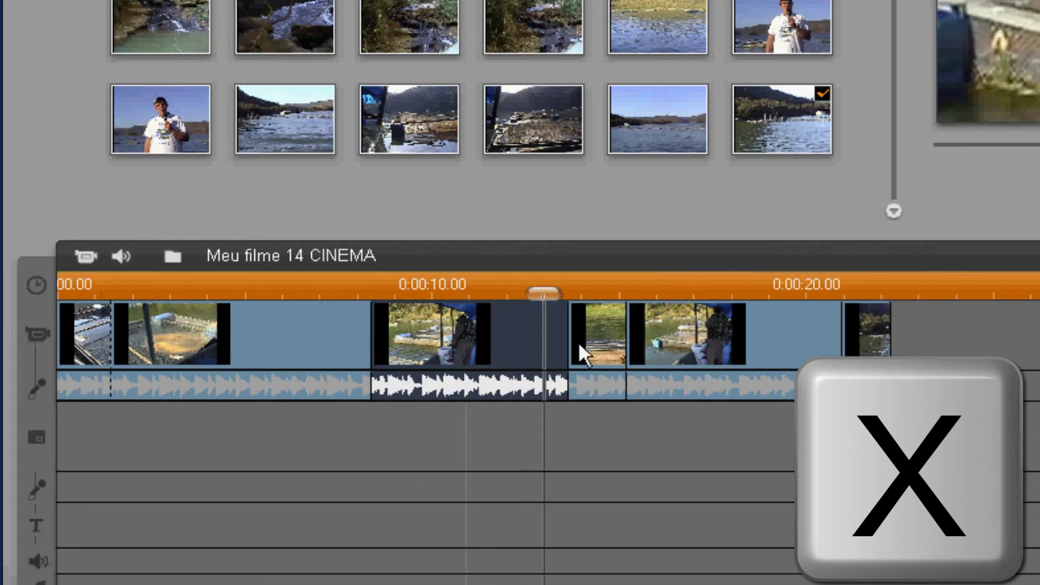
# - Trim a few frames off the start of the short cormorant clip that follows the second feeding segment
pyautogui.click(570, 294)
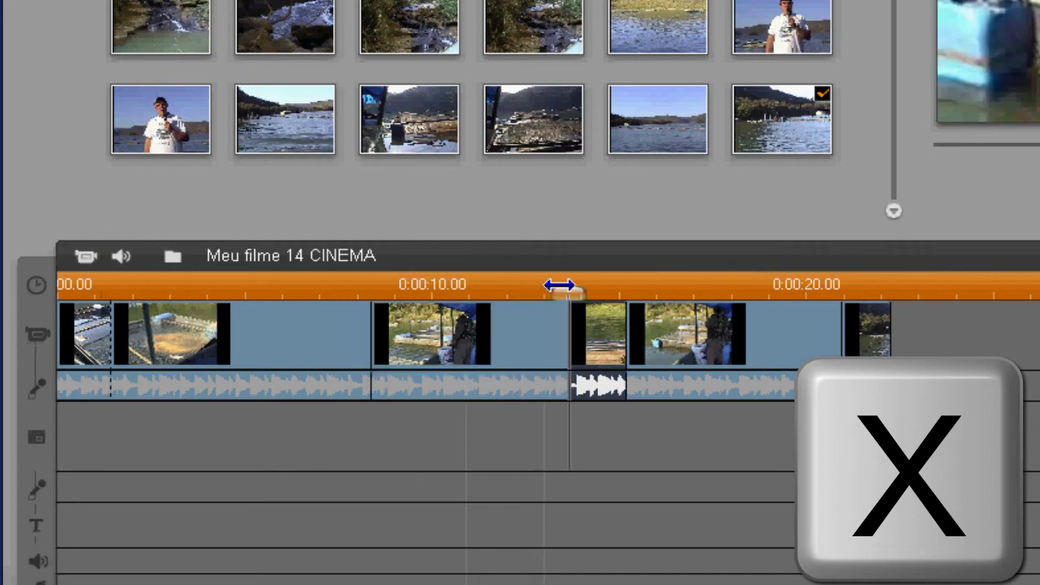
pyautogui.moveTo(565, 285)
pyautogui.mouseDown()
pyautogui.moveTo(592, 285)
pyautogui.moveTo(562, 285)
pyautogui.mouseUp()
pyautogui.click(587, 390)
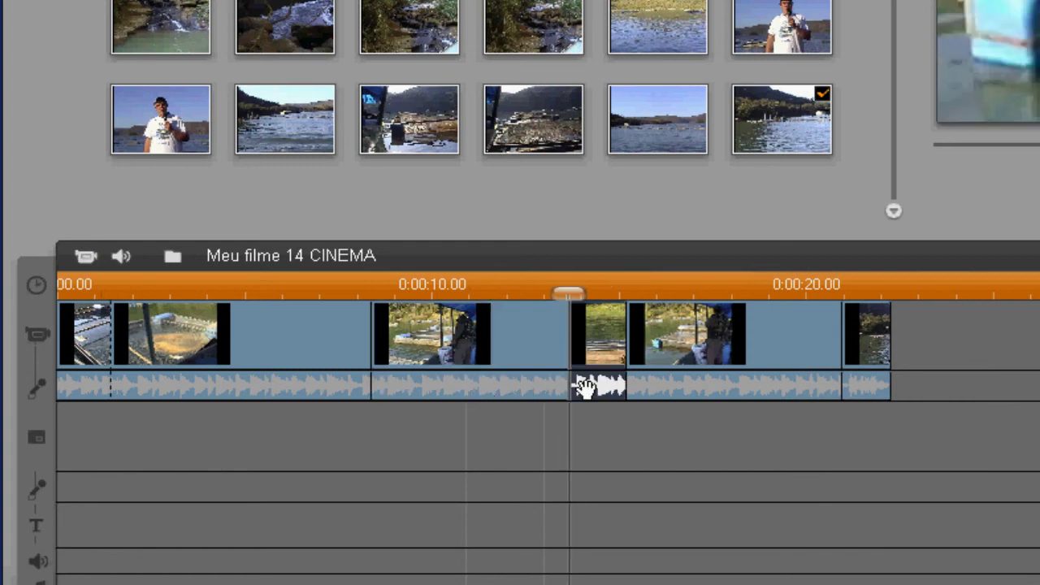
pyautogui.press('x')
pyautogui.press('x')
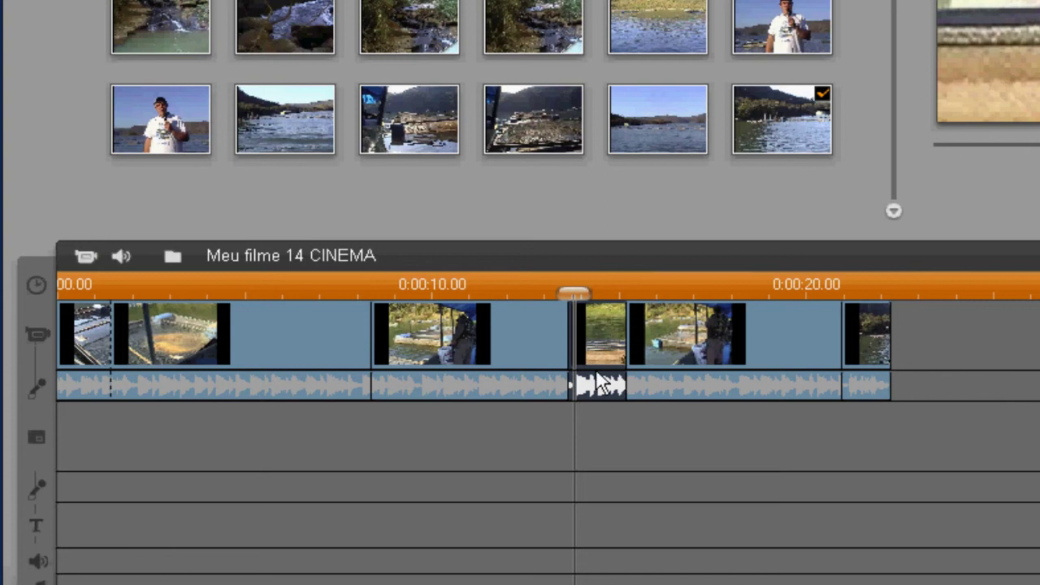
pyautogui.press('a')
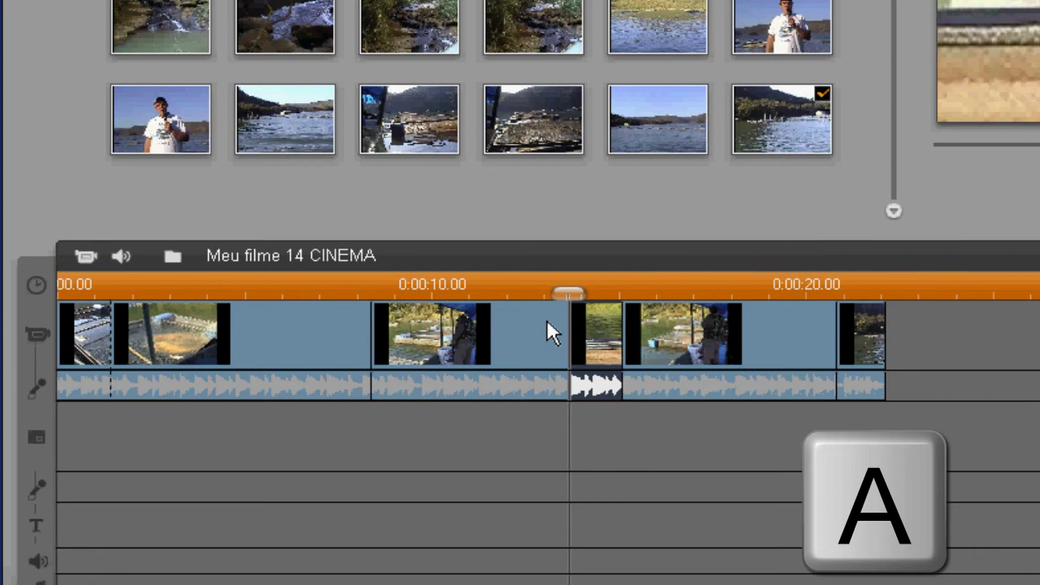
# - Play across the cut after the cormorant clip, and trim the start of the following clip at about 0:00:15.6
pyautogui.press('space')
pyautogui.press('space')
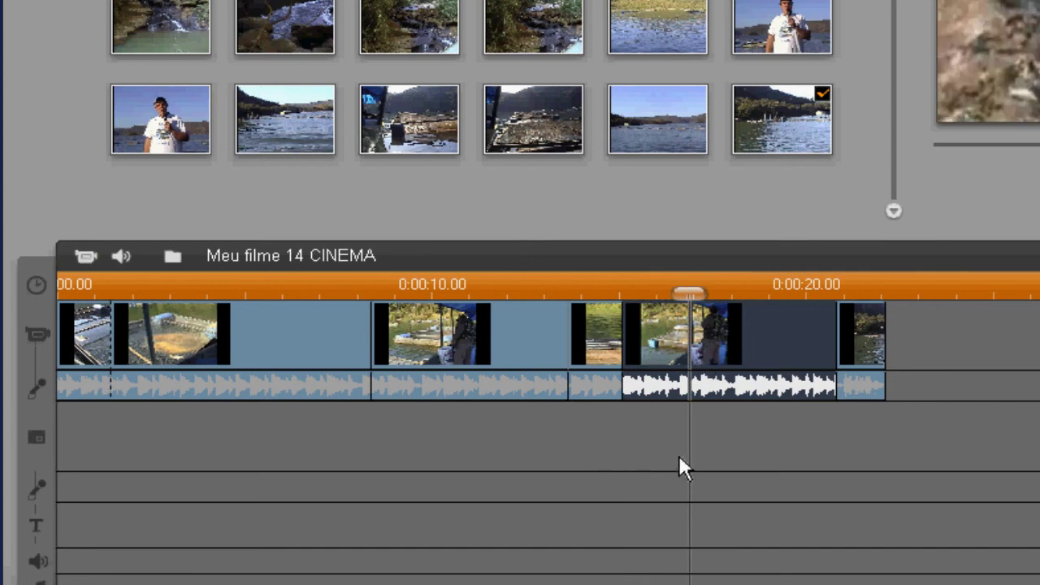
pyautogui.moveTo(688, 288); pyautogui.dragTo(641, 290)
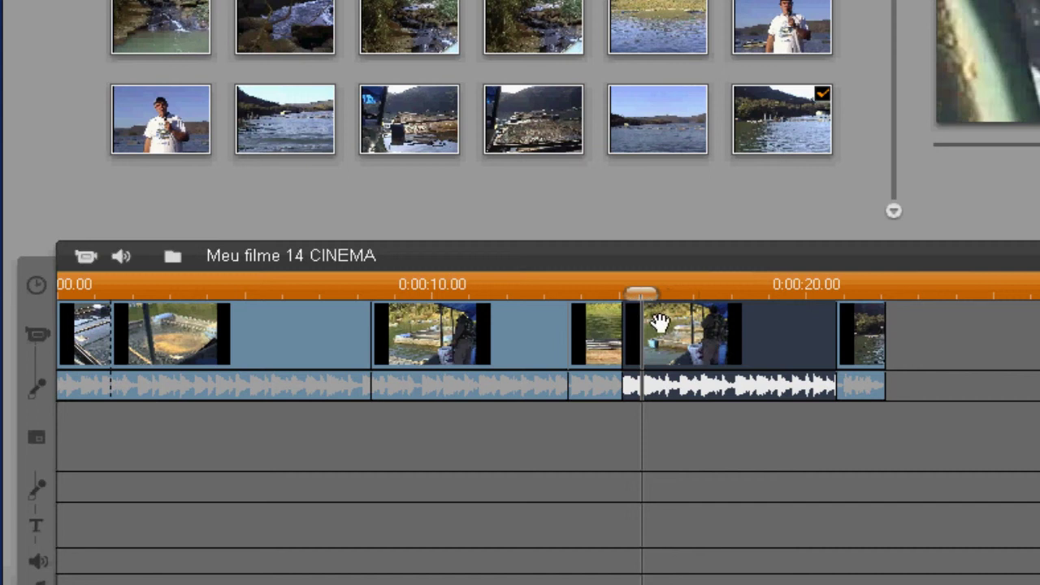
pyautogui.press('Delete')
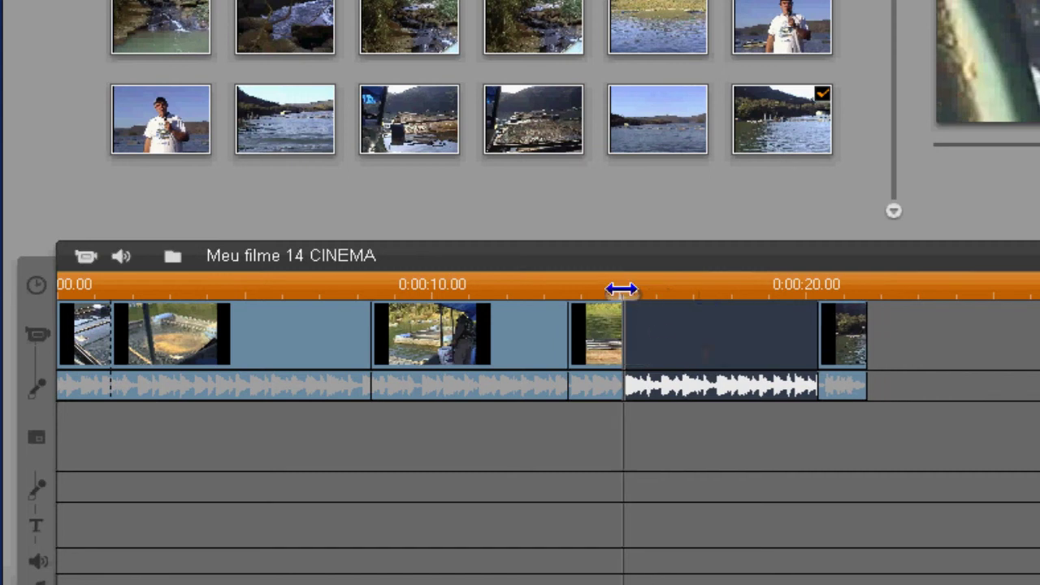
# - Split the clip after the cormorant clip at 0:00:16.25 and 0:00:18.09, and delete the section between the two cuts
pyautogui.hotkey('ctrl', 'z')
pyautogui.moveTo(623, 288); pyautogui.dragTo(687, 289)
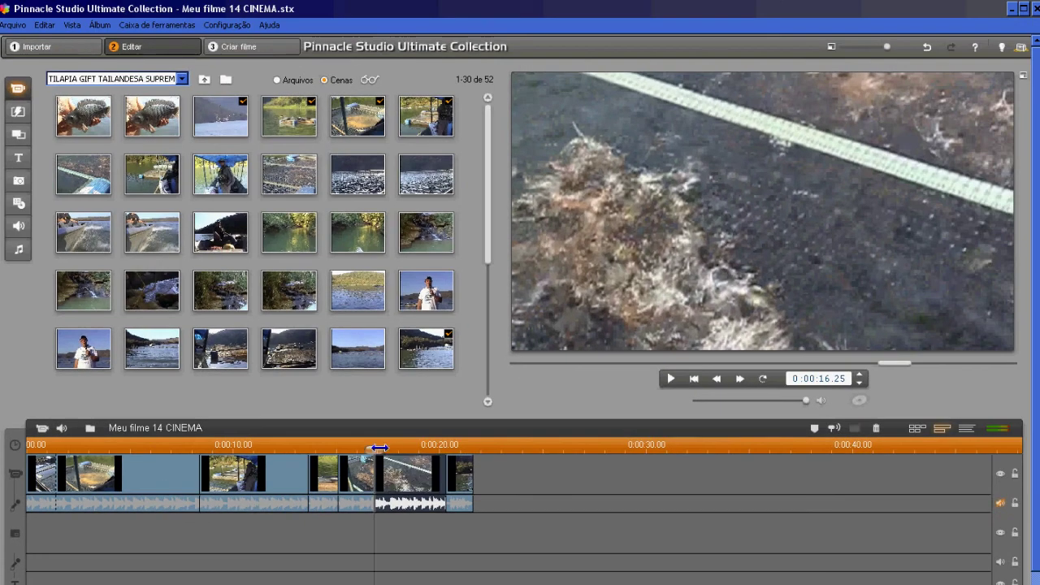
pyautogui.moveTo(380, 447); pyautogui.dragTo(384, 448)
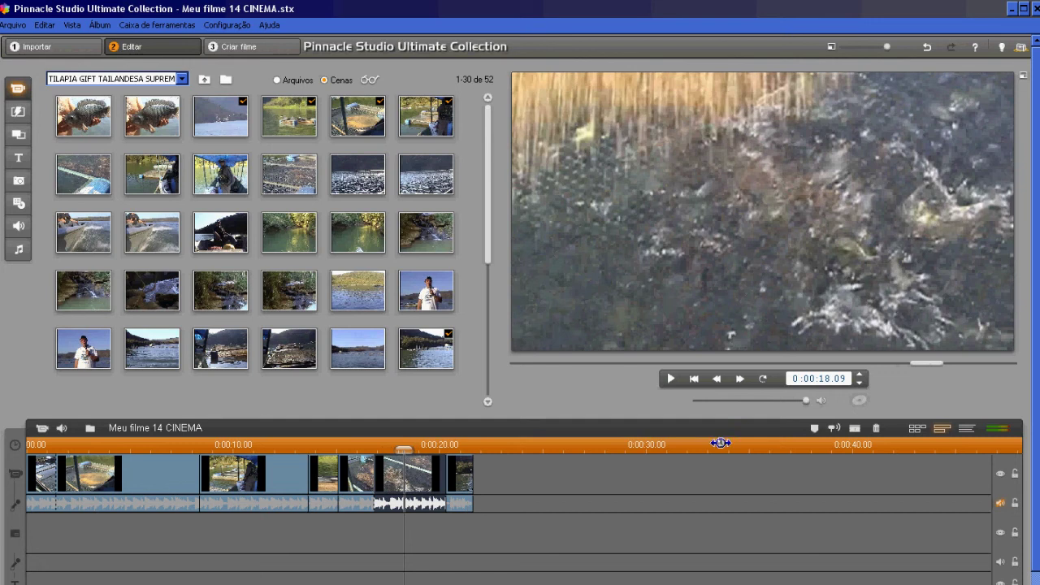
pyautogui.click(858, 430)
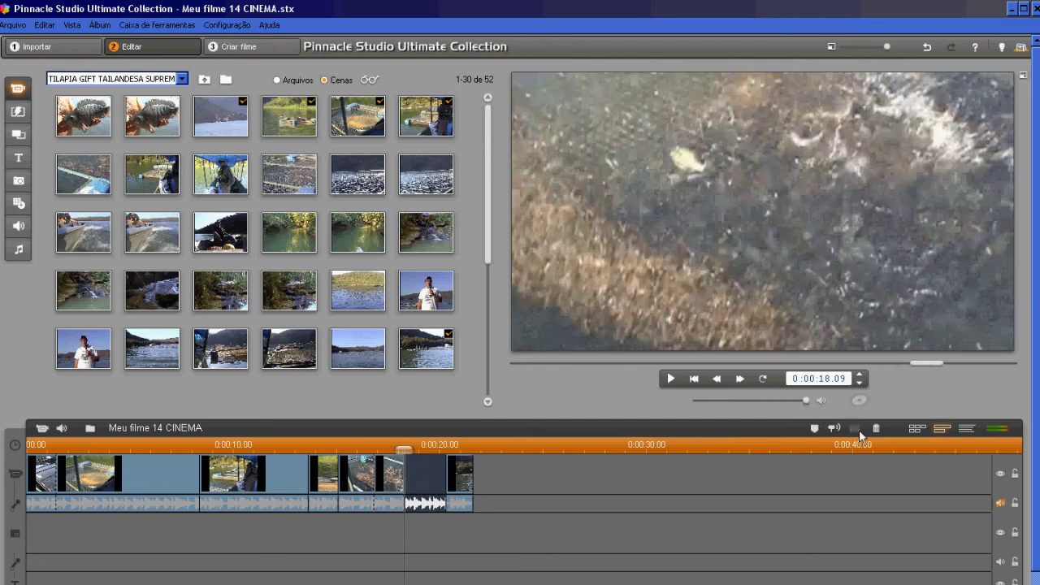
pyautogui.click(380, 475)
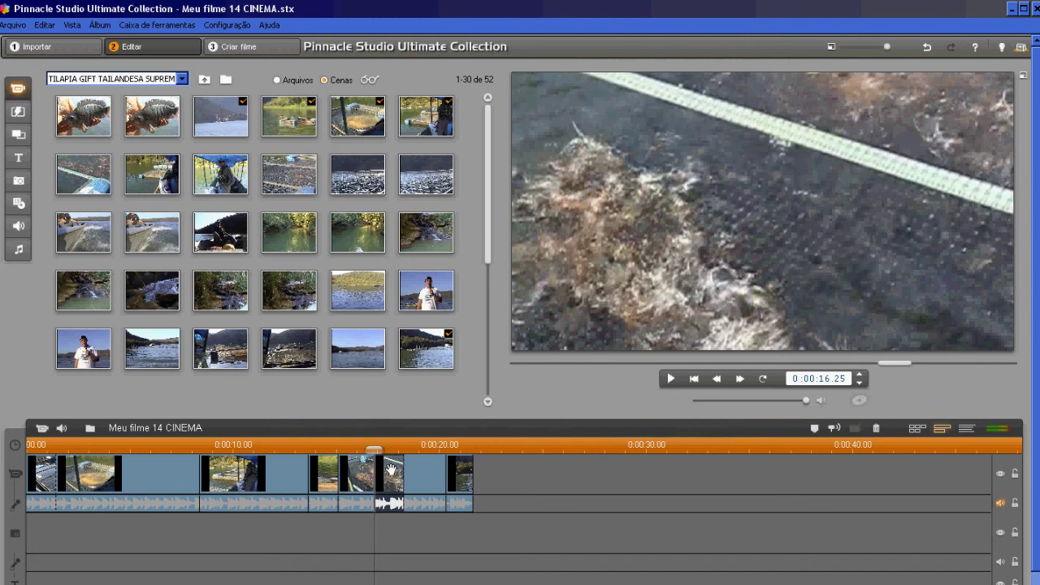
pyautogui.press('Delete')
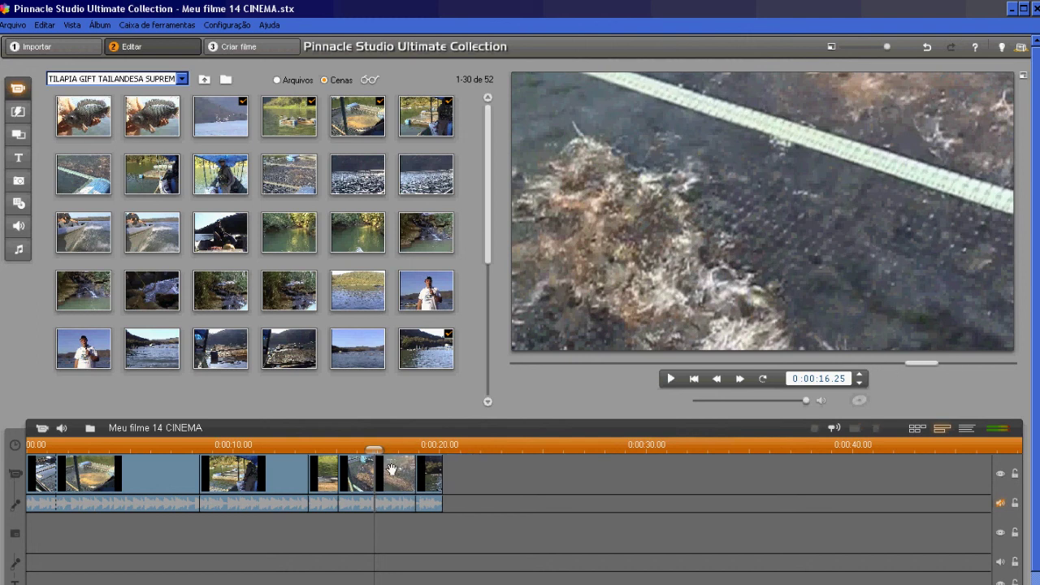
# - Step frame by frame across the cut before the final lake clip, and trim the end of the preceding fish section at about 0:00:18.17
pyautogui.press('x')
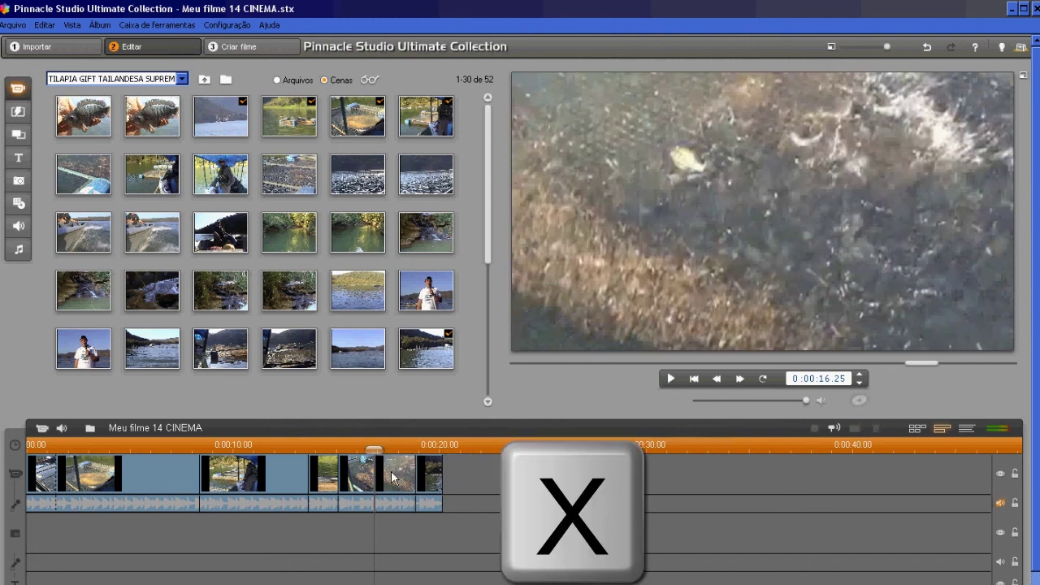
pyautogui.click(402, 481)
pyautogui.click(407, 483)
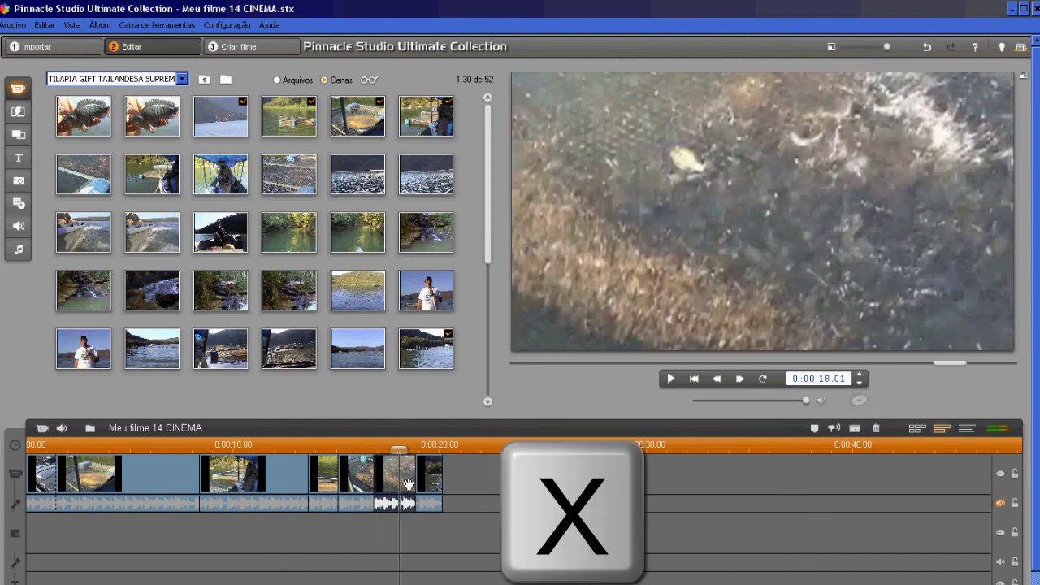
pyautogui.press('x')
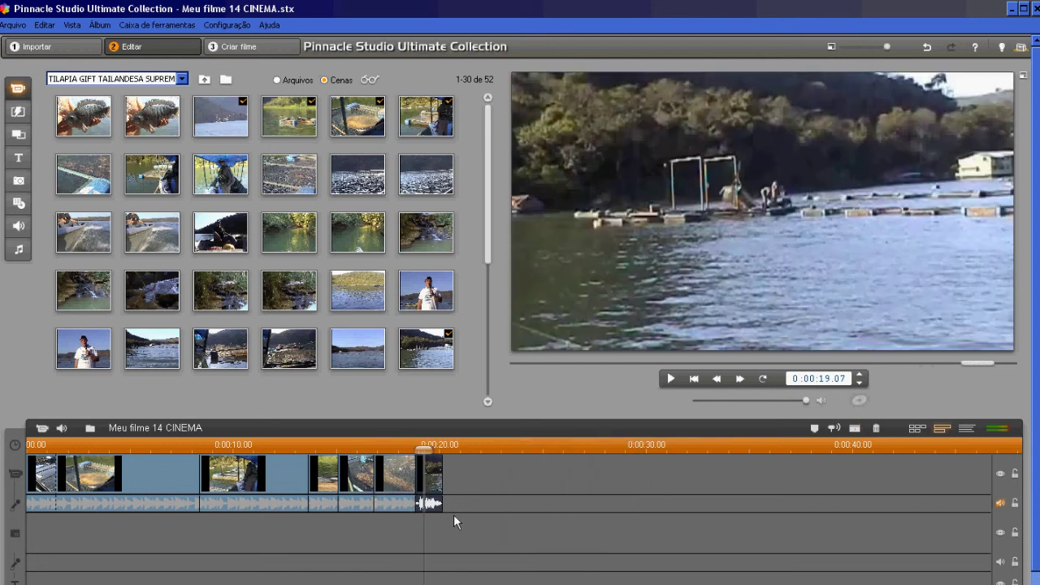
pyautogui.press('y')
pyautogui.press('y')
pyautogui.press('y')
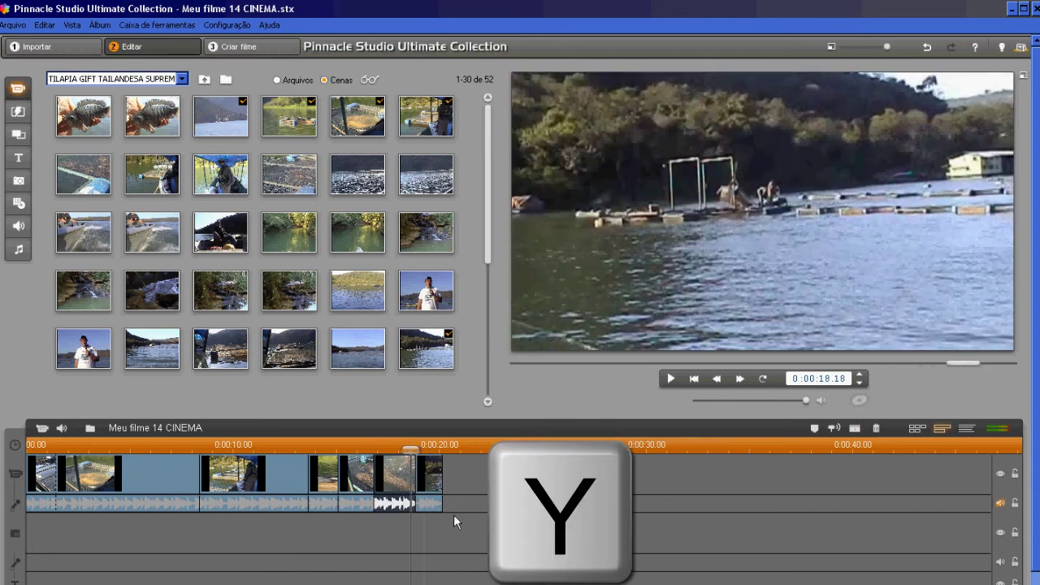
pyautogui.click(410, 478)
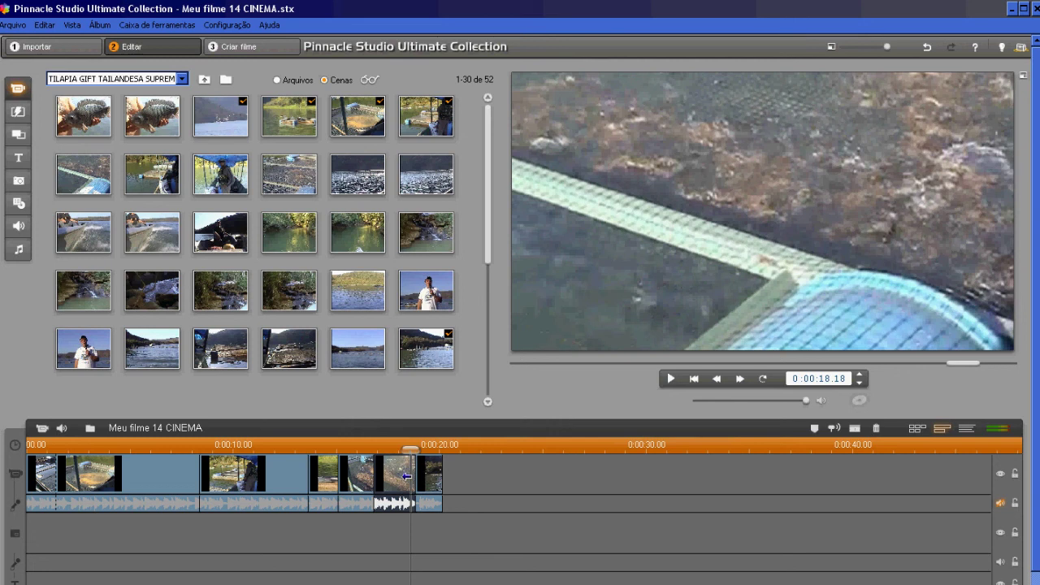
pyautogui.press('s')
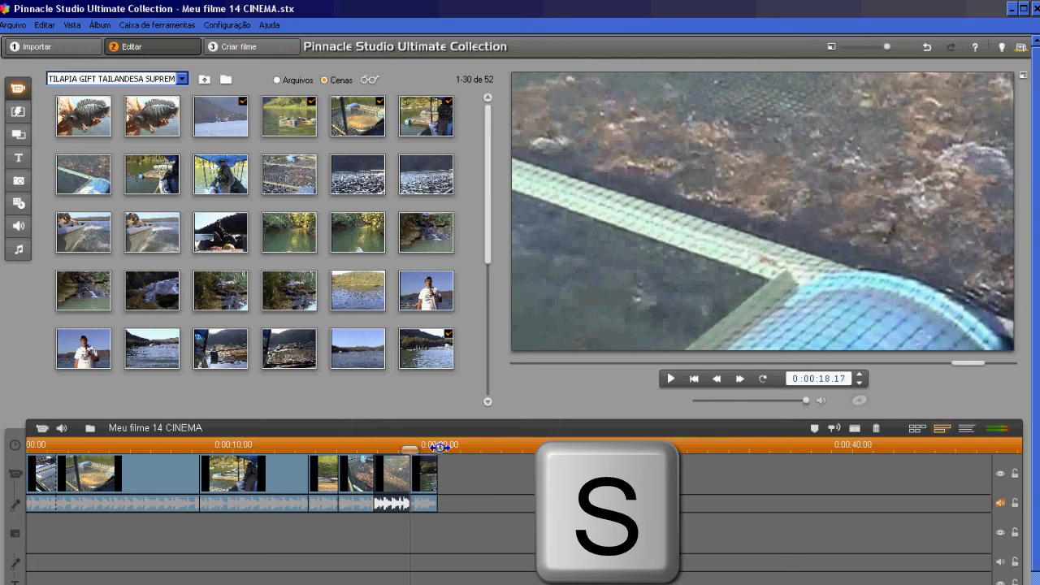